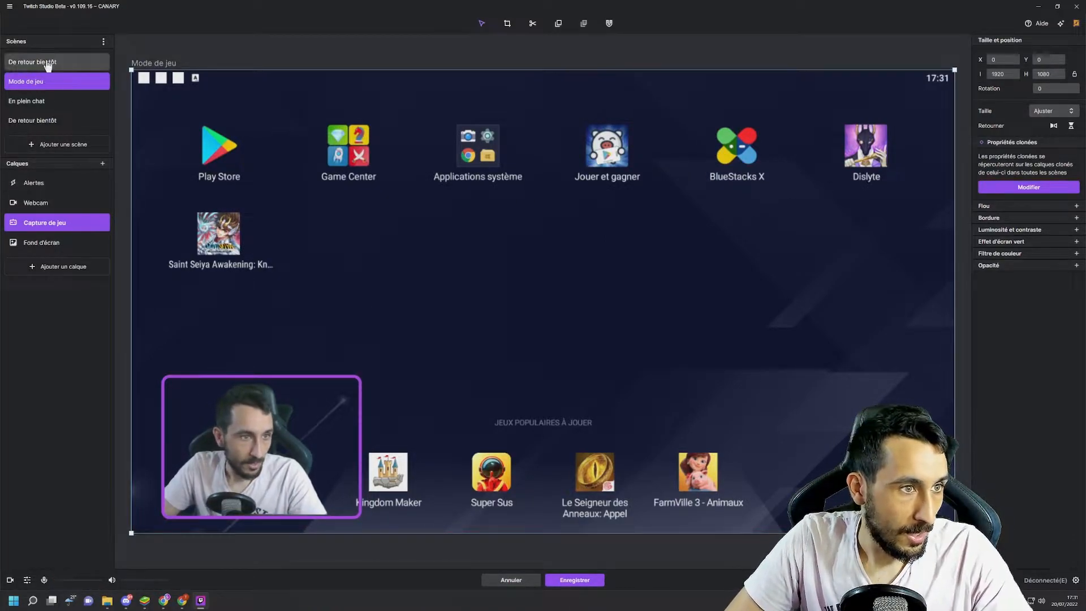
# - View the layer types available for the Mode de jeu scene without adding one
pyautogui.click(71, 268)
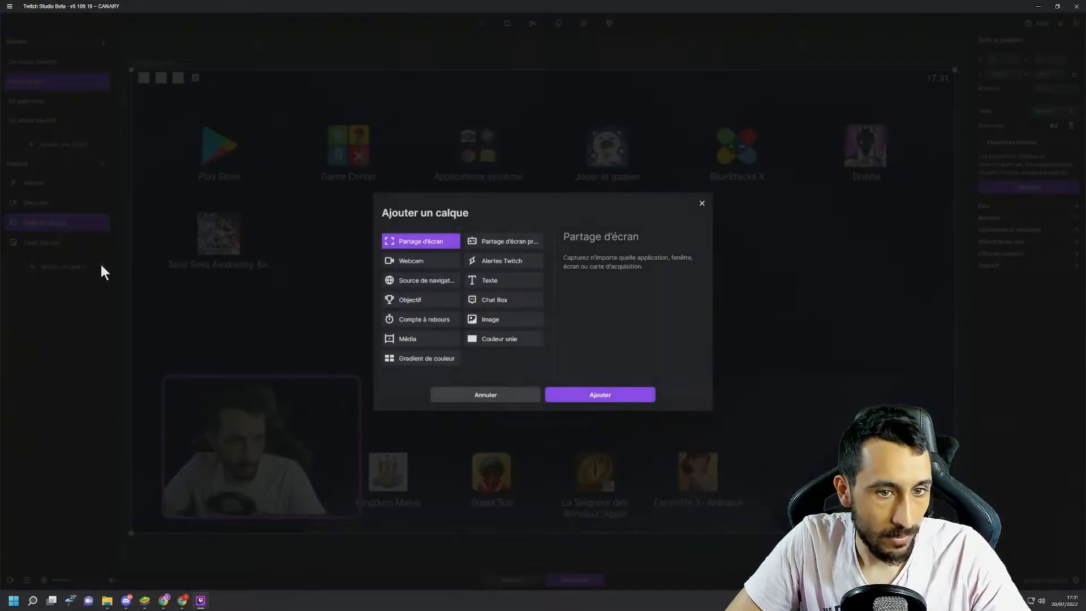
pyautogui.click(701, 203)
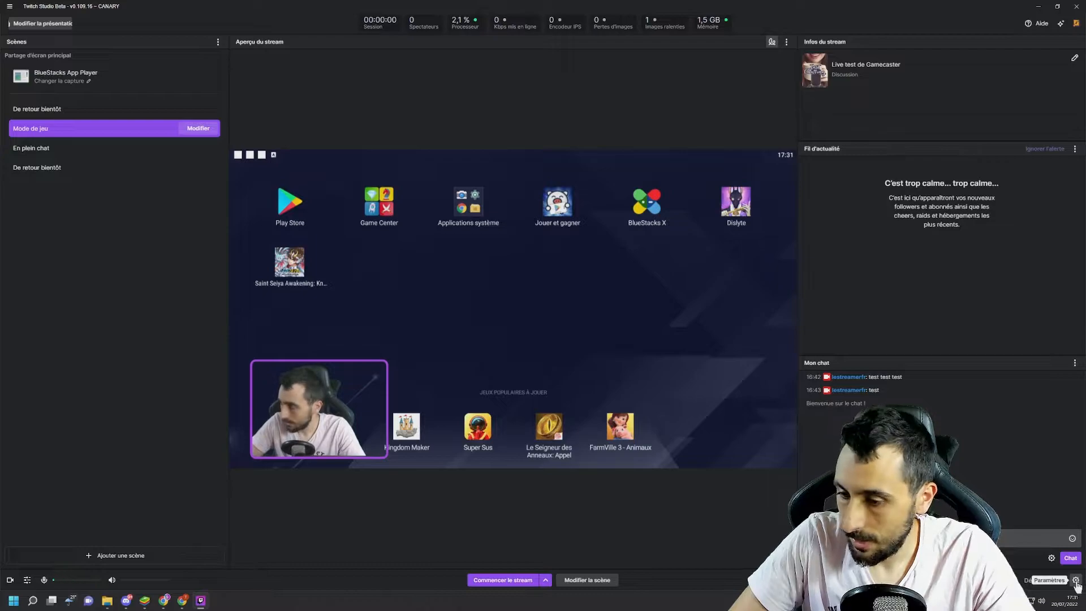
# - Open the application settings, try the Clair theme and set the theme back to Foncé
pyautogui.click(1076, 580)
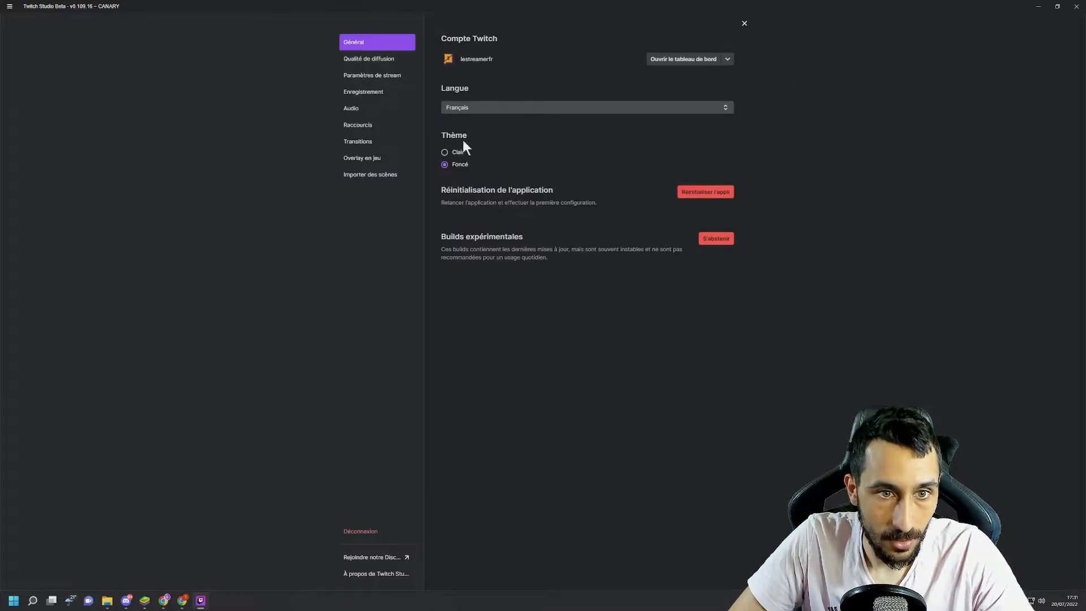
pyautogui.click(457, 153)
pyautogui.click(455, 166)
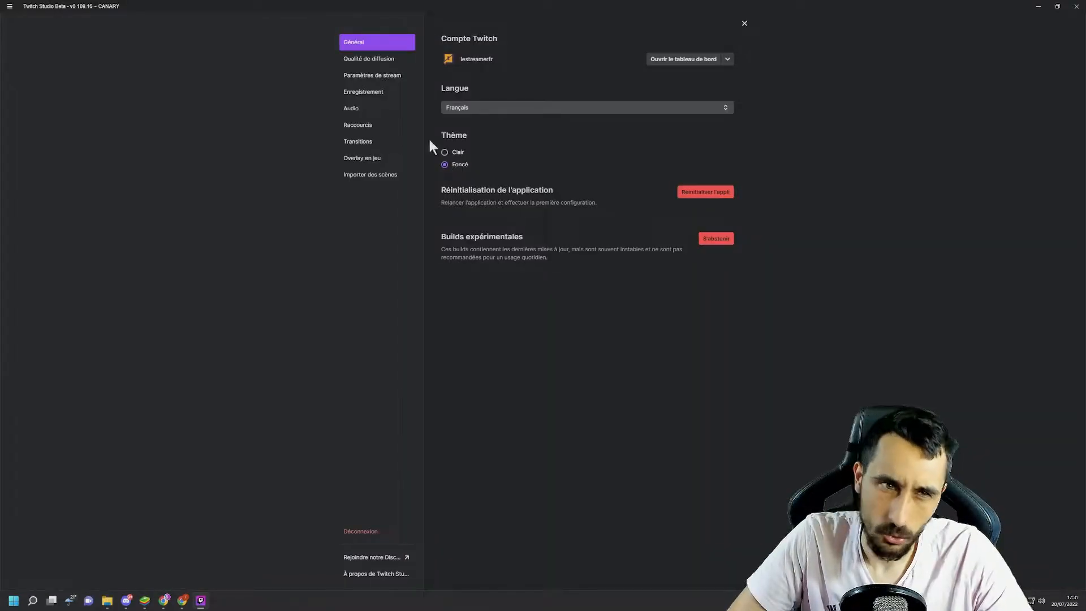
# - In the broadcast quality settings, enable the advanced parameters and set the x264 encoder preset to medium
pyautogui.click(387, 60)
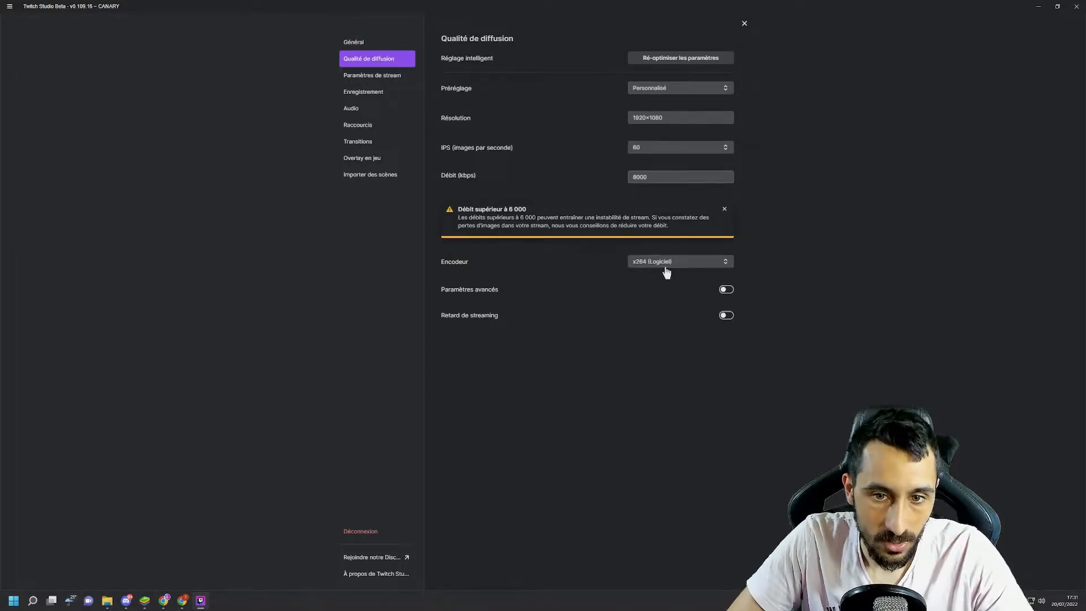
pyautogui.click(726, 290)
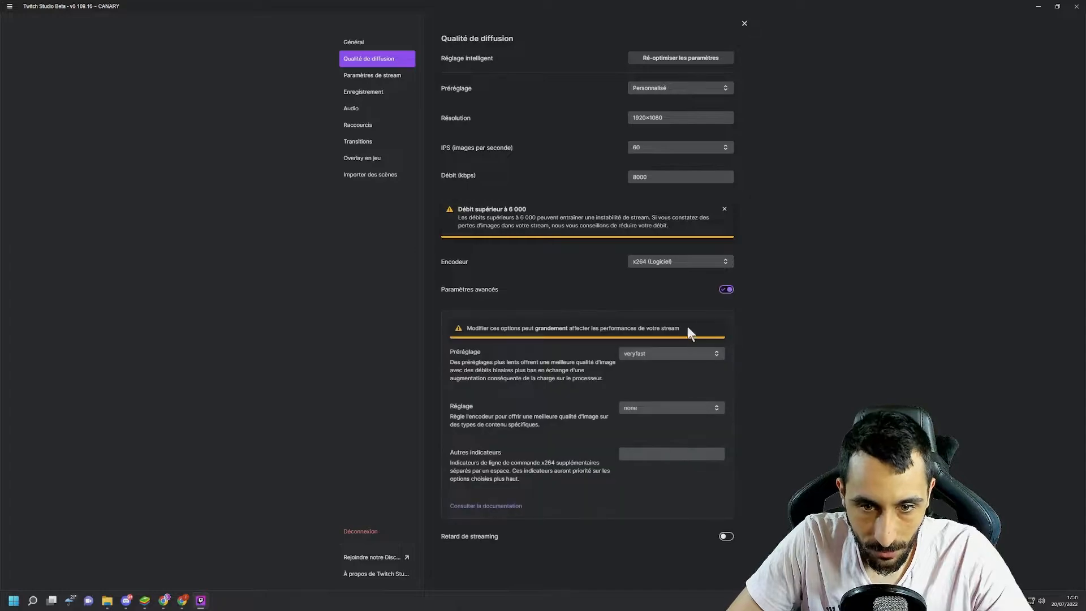
pyautogui.click(648, 362)
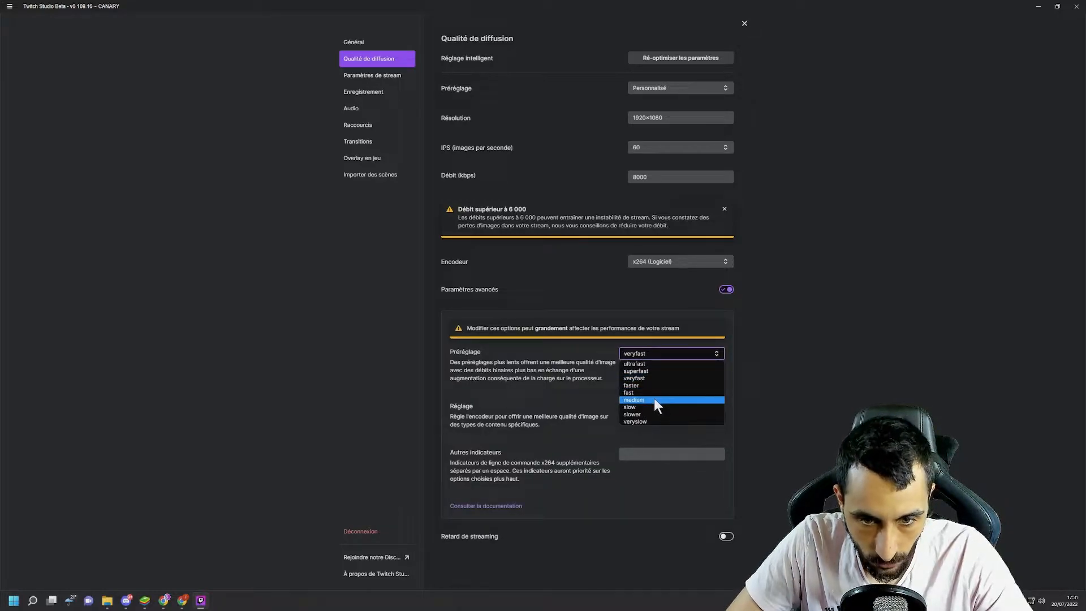
pyautogui.click(654, 398)
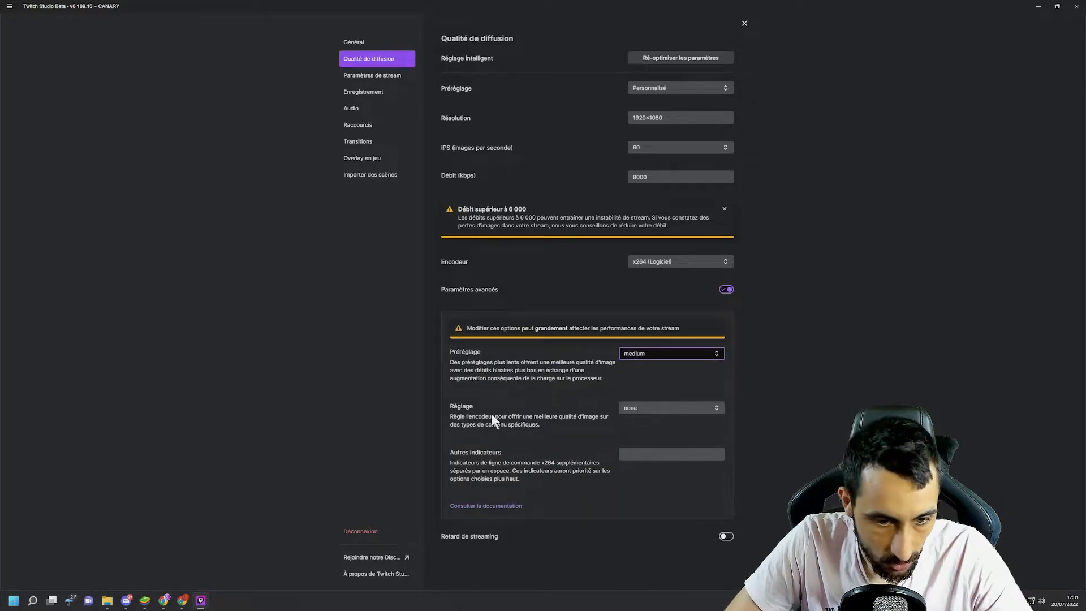
pyautogui.click(744, 23)
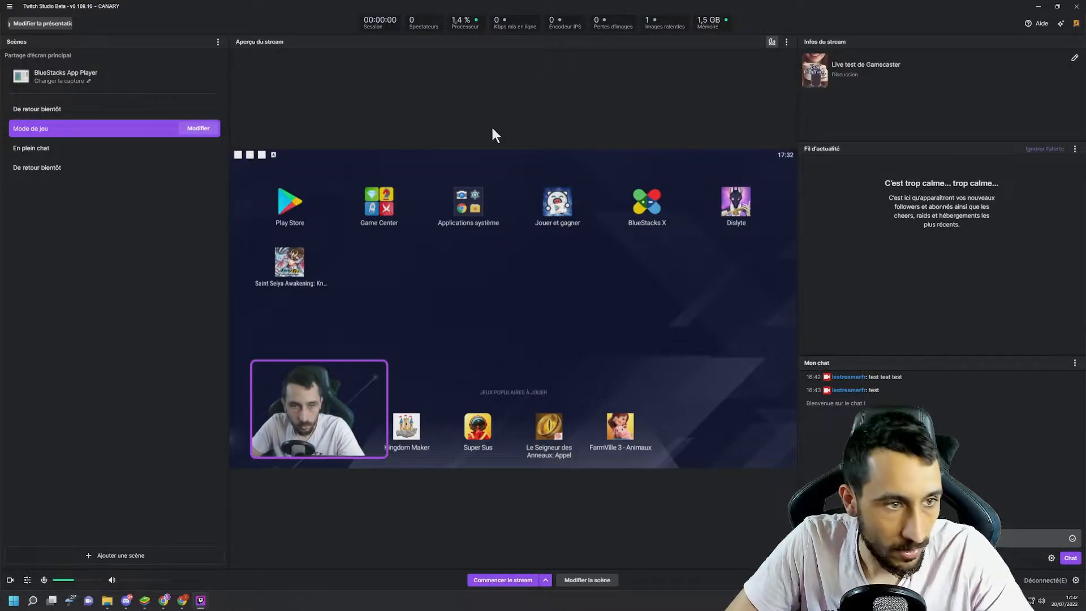
# - Examine the new-scene templates and the .overlay file import options without adding a scene
pyautogui.click(135, 557)
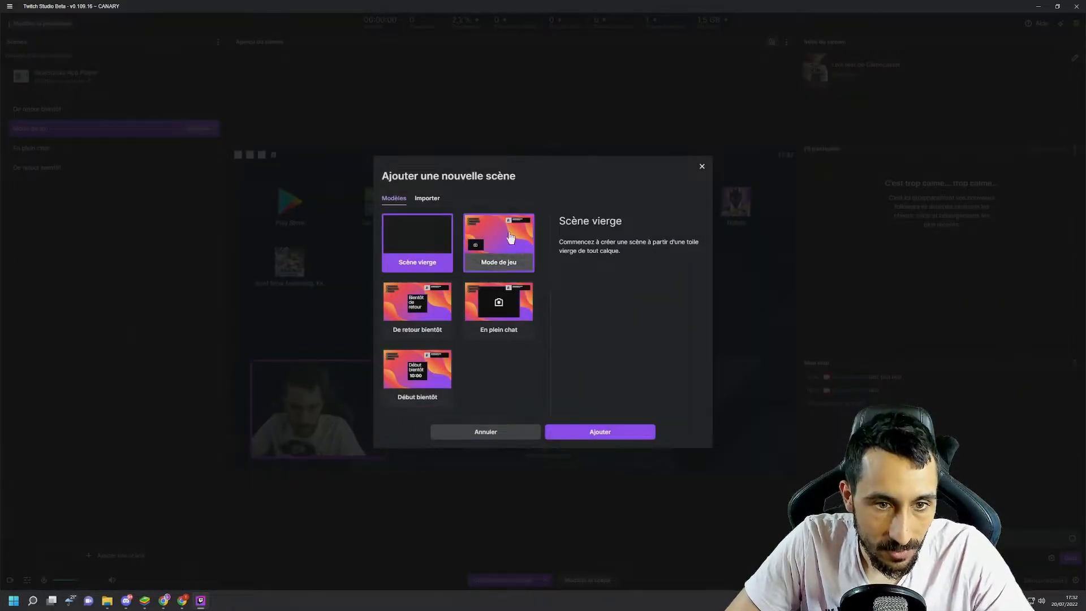
pyautogui.click(702, 166)
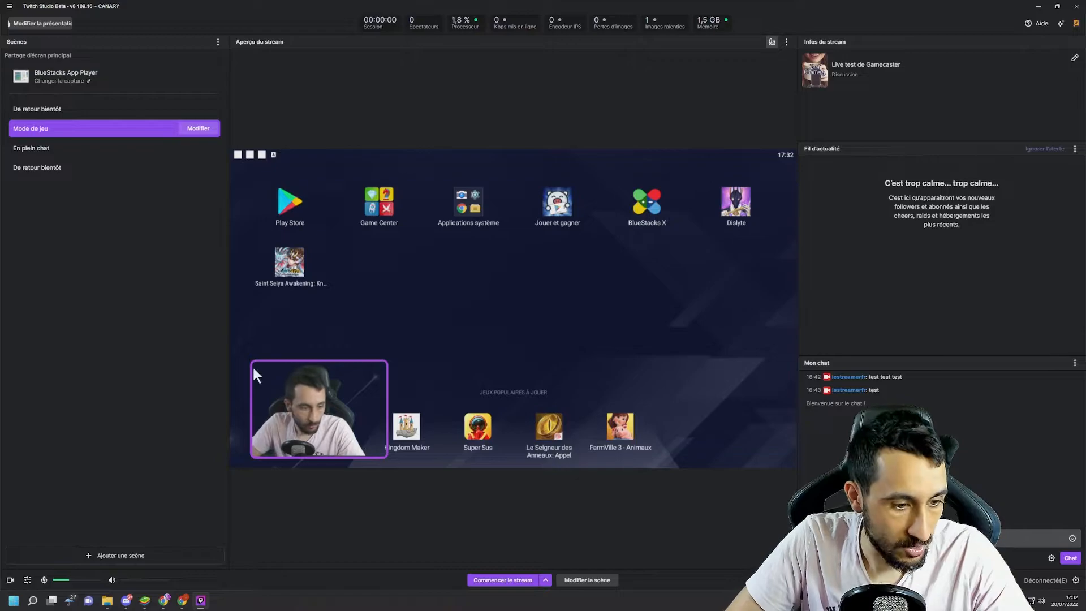
pyautogui.click(133, 554)
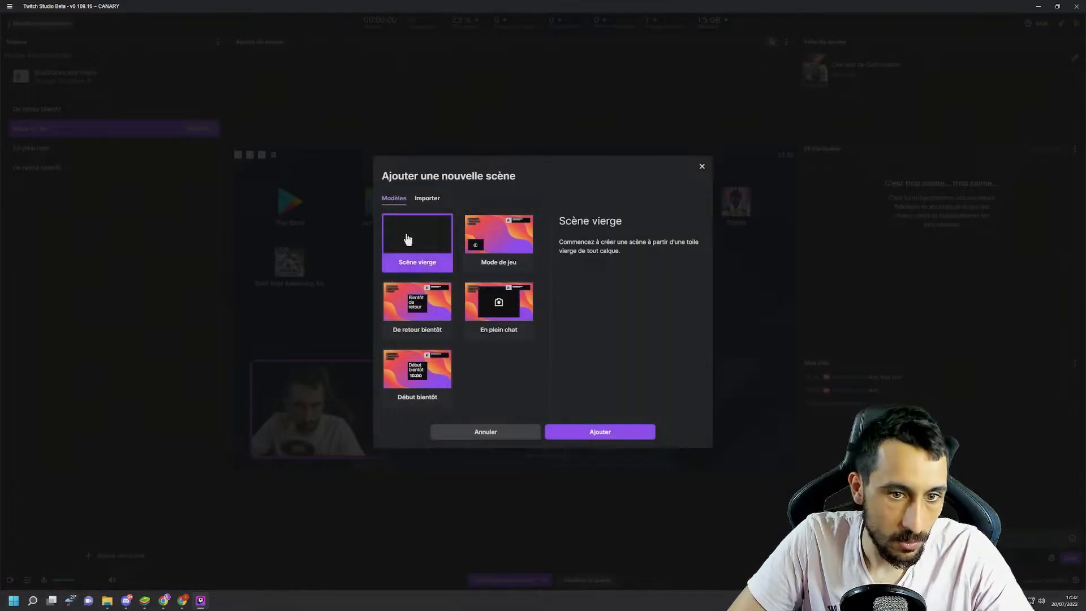
pyautogui.click(428, 199)
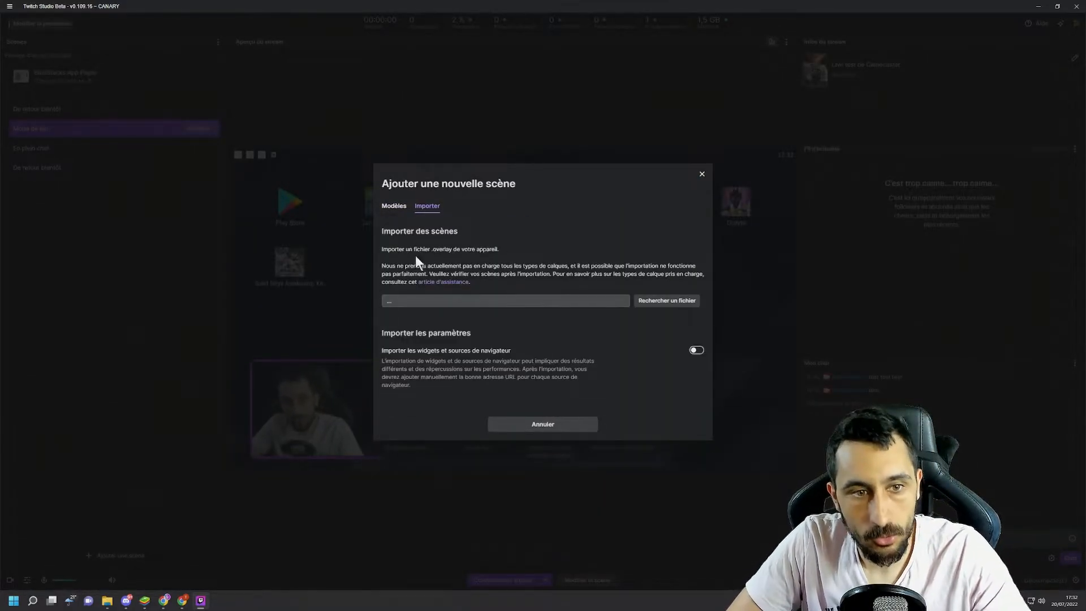
pyautogui.click(397, 206)
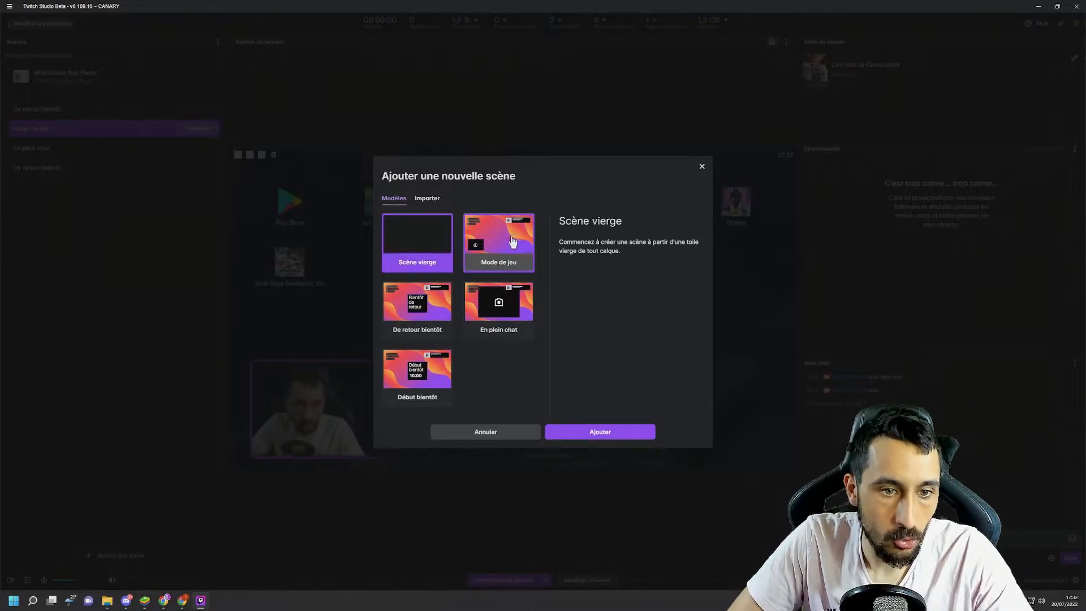
pyautogui.click(453, 432)
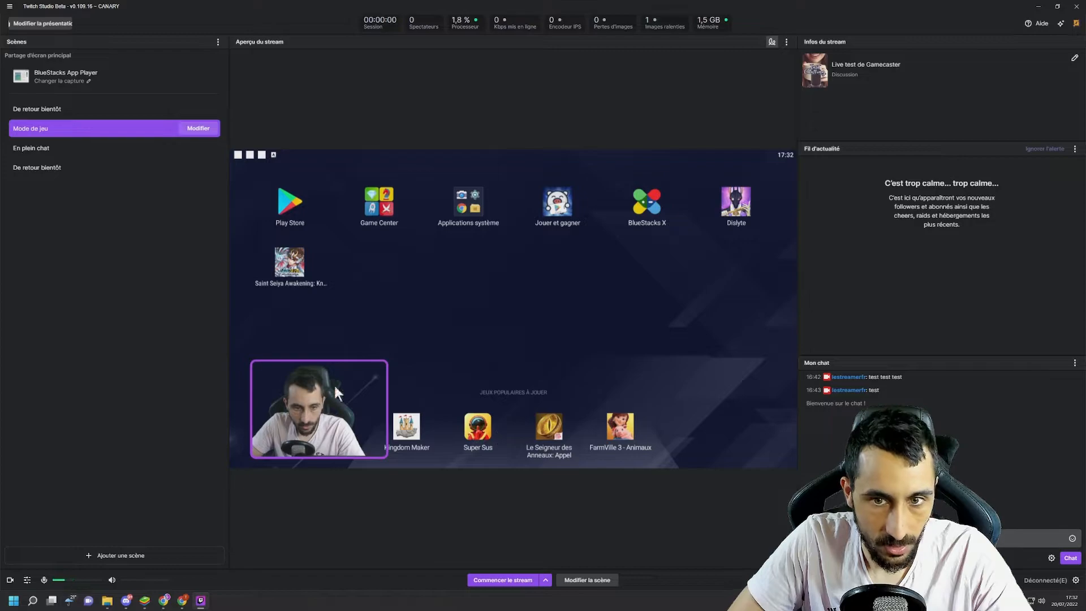
pyautogui.click(104, 558)
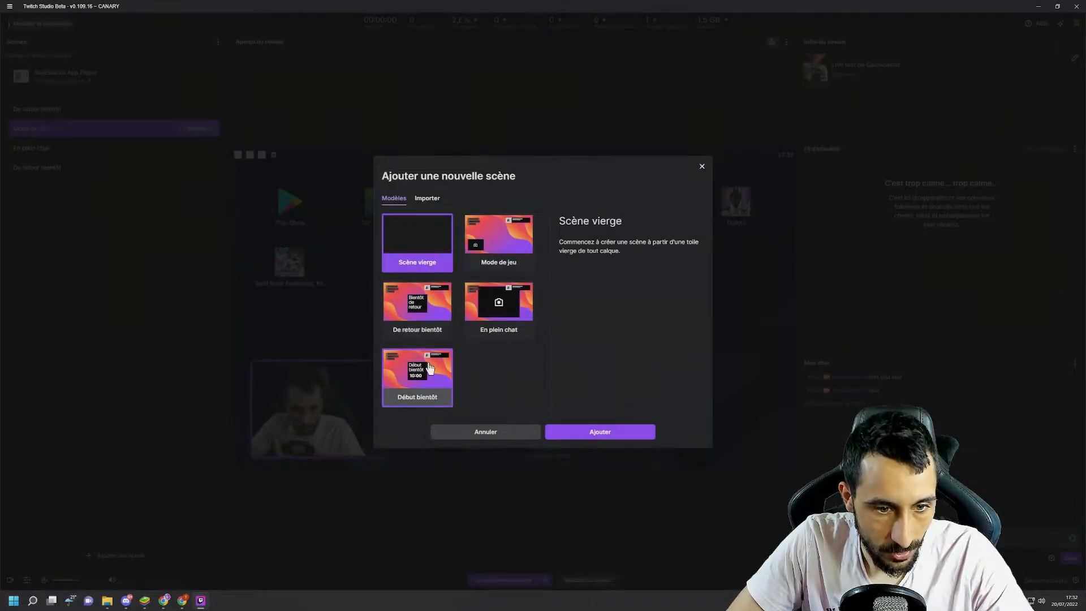
pyautogui.click(481, 431)
# - Preview the En plein chat, De retour bientôt and Mode de jeu scenes, ending on En plein chat
pyautogui.click(91, 153)
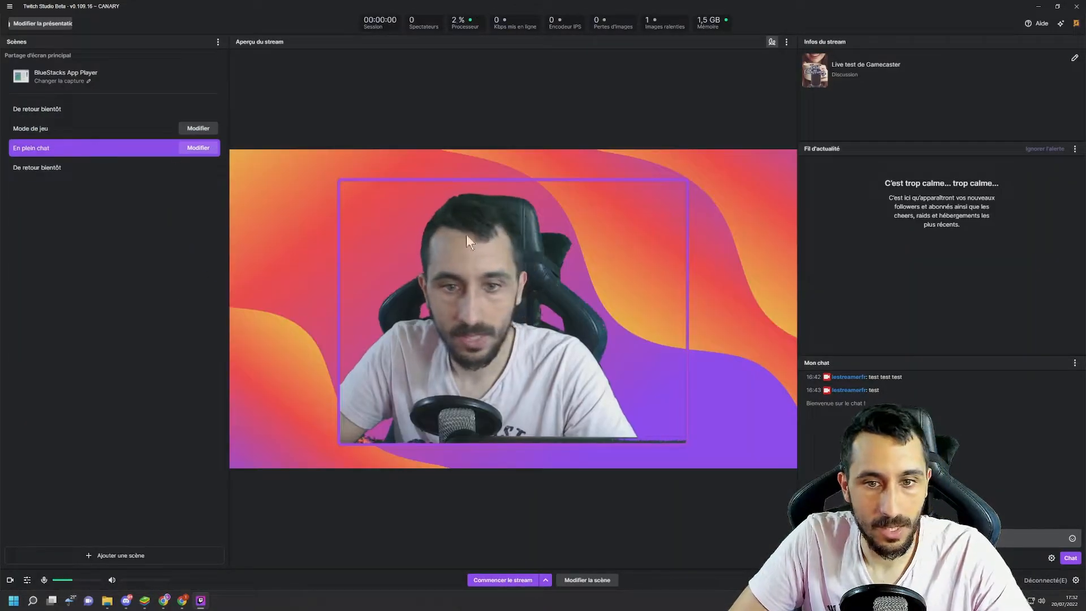
pyautogui.click(46, 171)
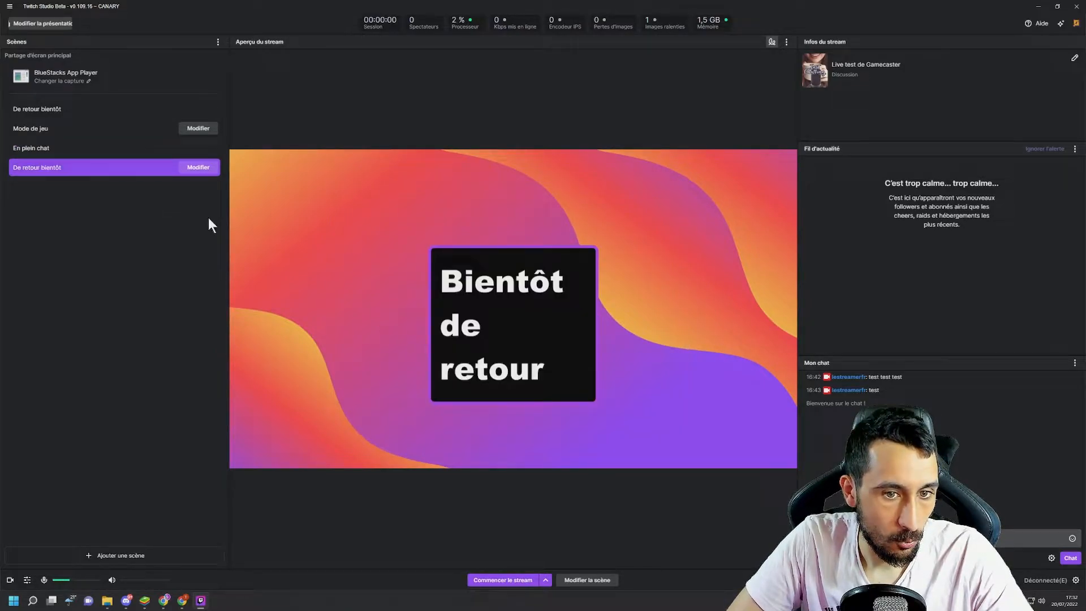
pyautogui.click(32, 130)
pyautogui.click(36, 149)
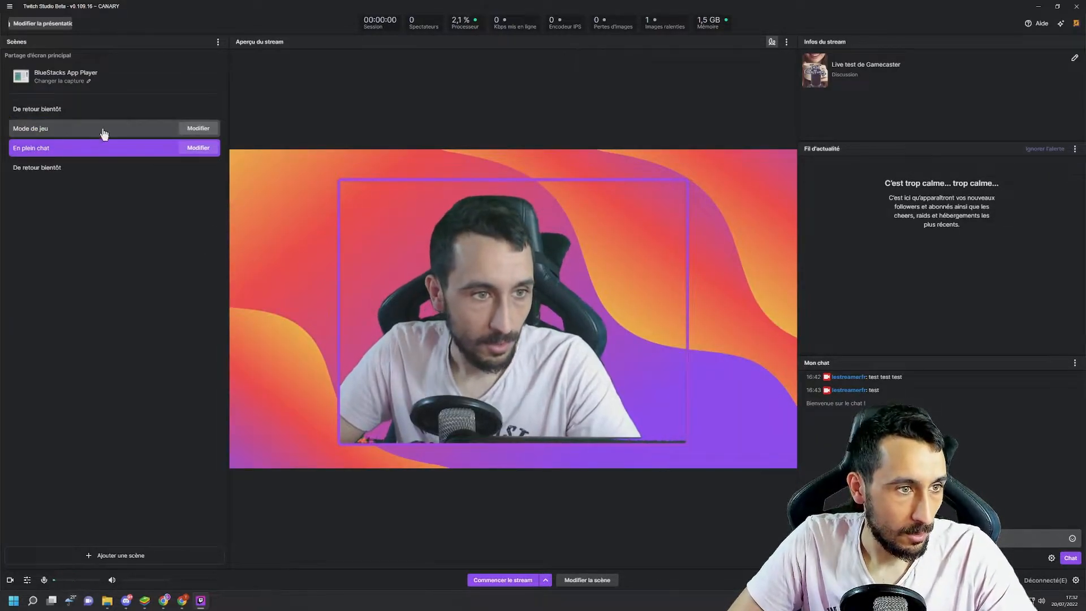
# - Open the En plein chat scene for editing and select its Fond d'écran layer
pyautogui.click(198, 148)
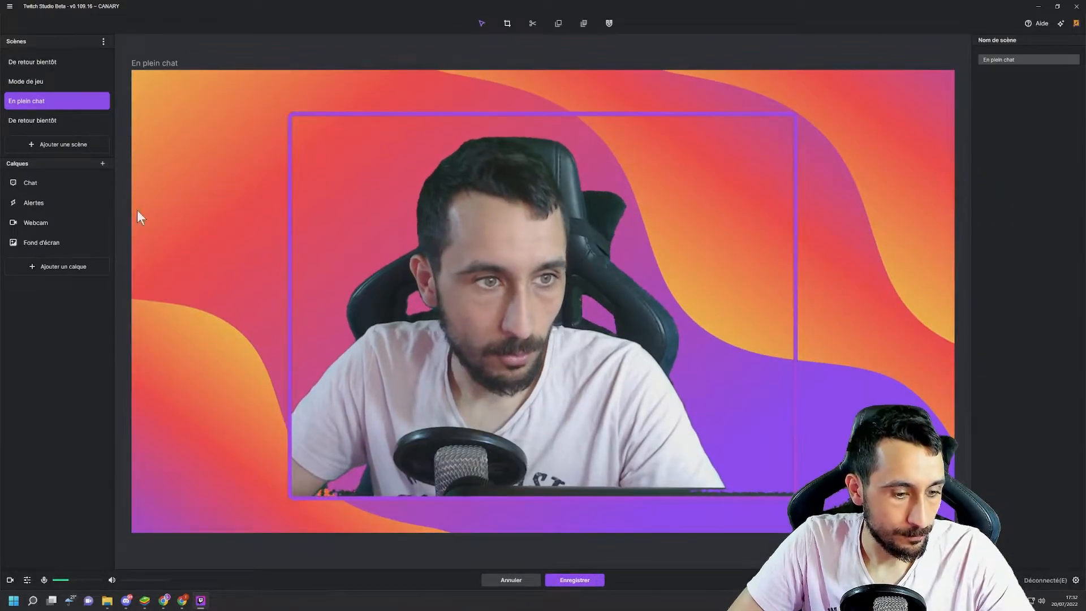
pyautogui.click(502, 582)
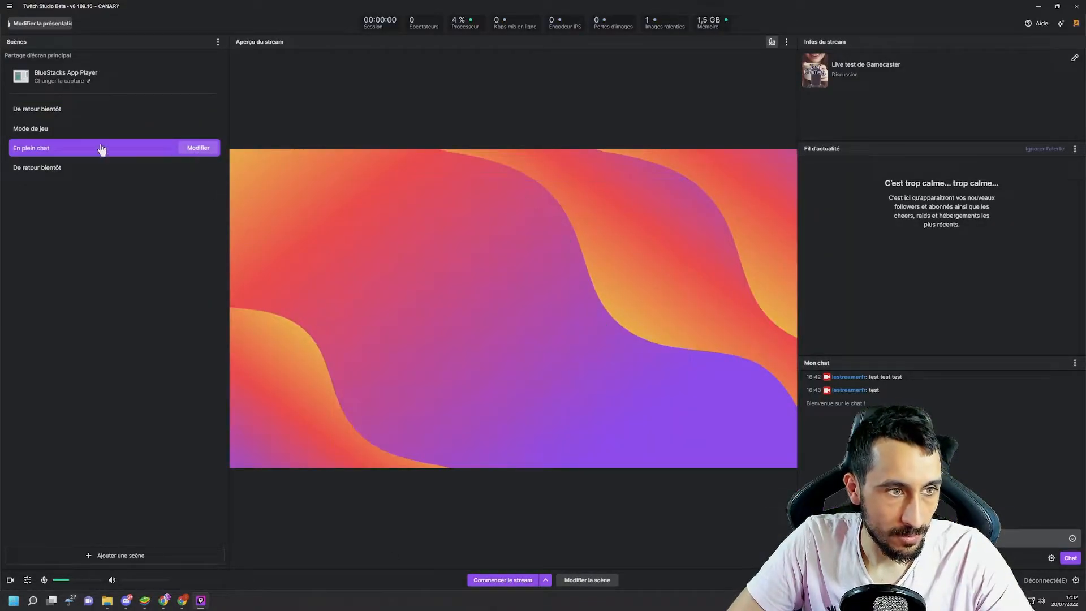
pyautogui.click(198, 147)
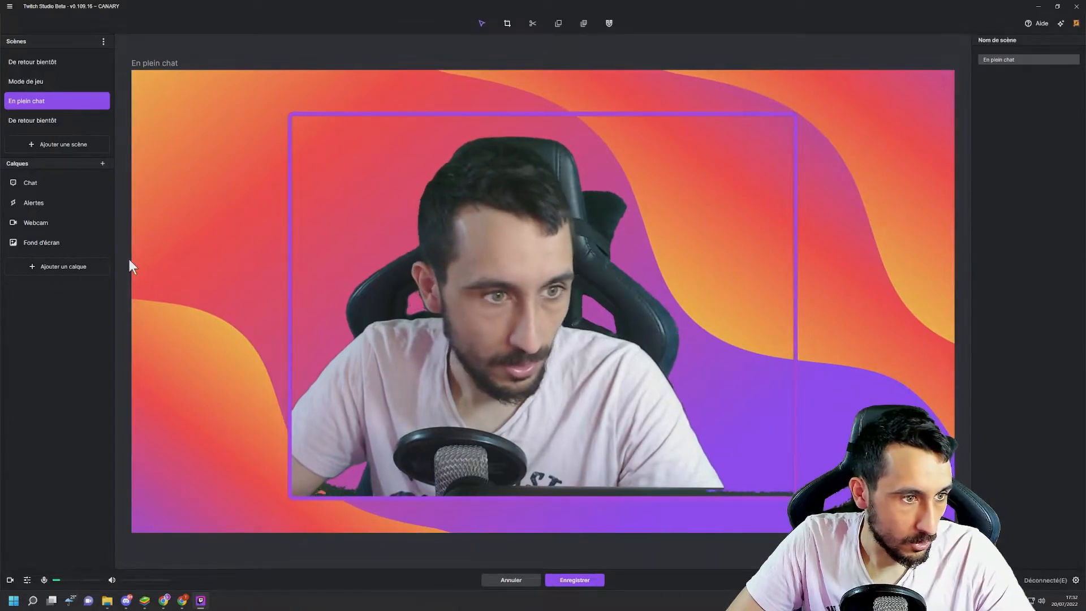
pyautogui.click(42, 242)
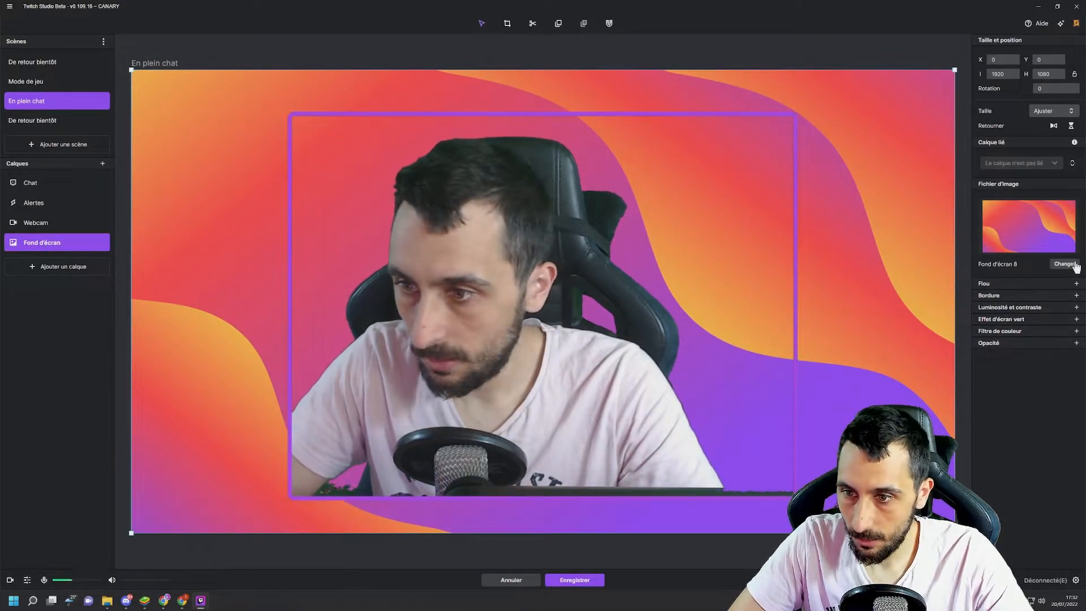
# - Replace the En plein chat scene's background image with Fond d'écran 6 from the media library
pyautogui.click(1064, 264)
pyautogui.click(509, 249)
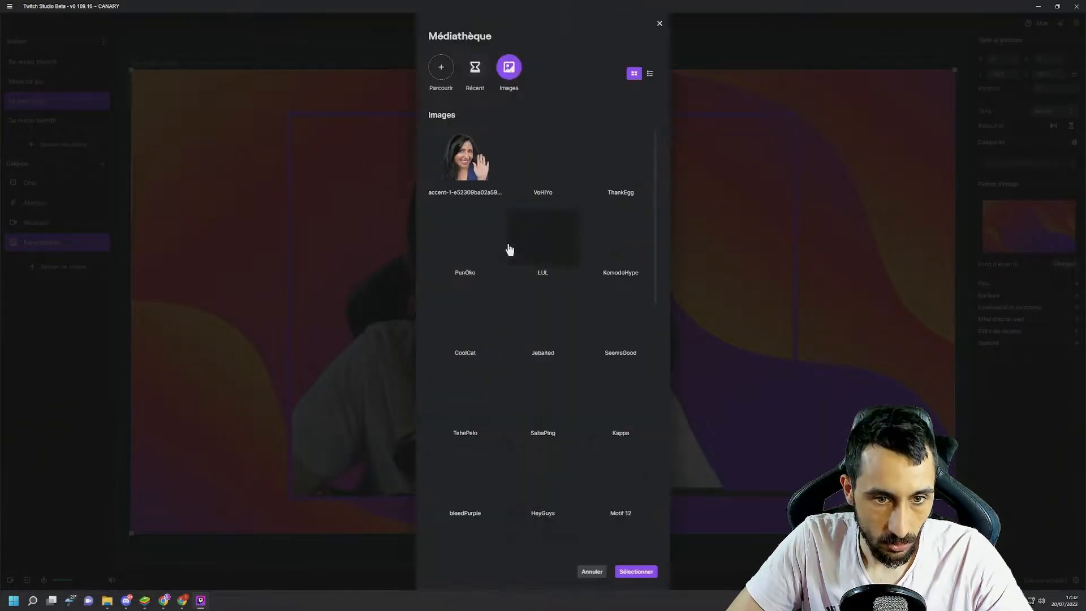
pyautogui.scroll(-10, 511, 286)
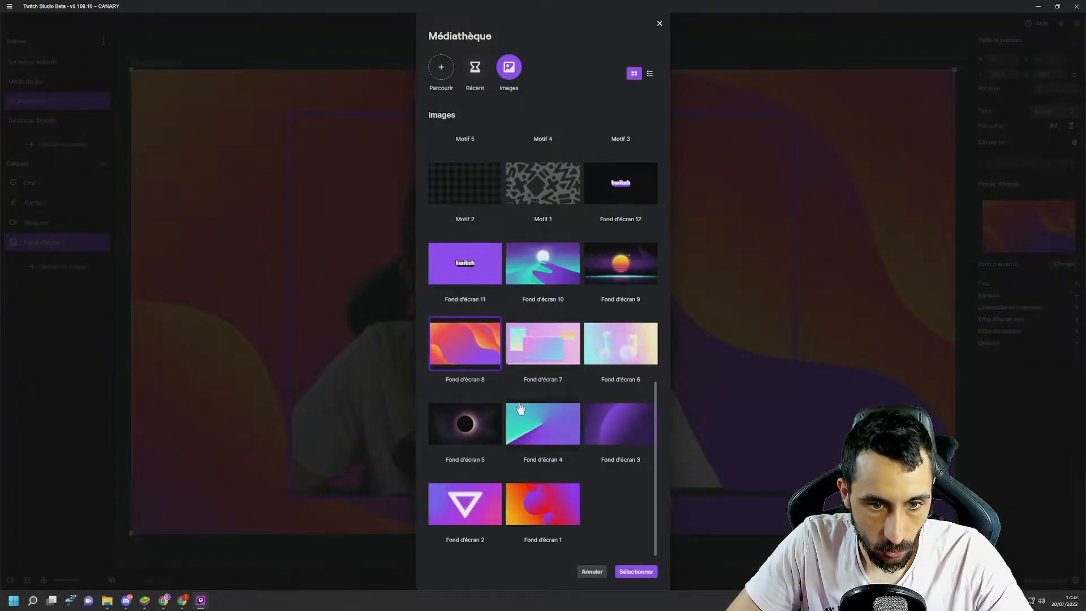
pyautogui.click(623, 359)
pyautogui.click(636, 572)
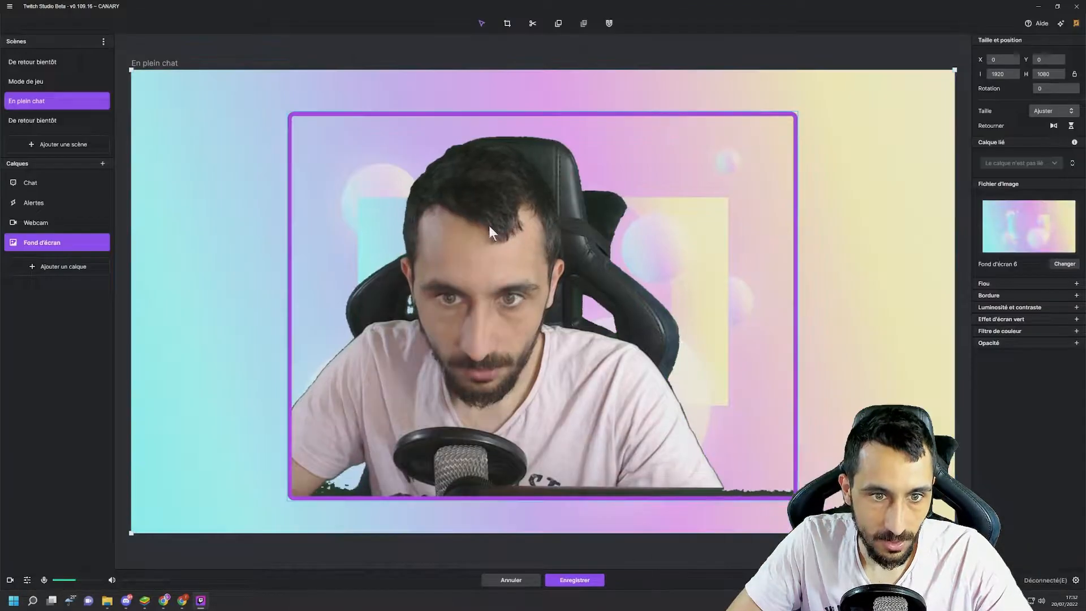
# - Change the background image to the recent accent picture, then replace it with Fond d'écran 11
pyautogui.click(1063, 264)
pyautogui.click(560, 336)
pyautogui.click(649, 398)
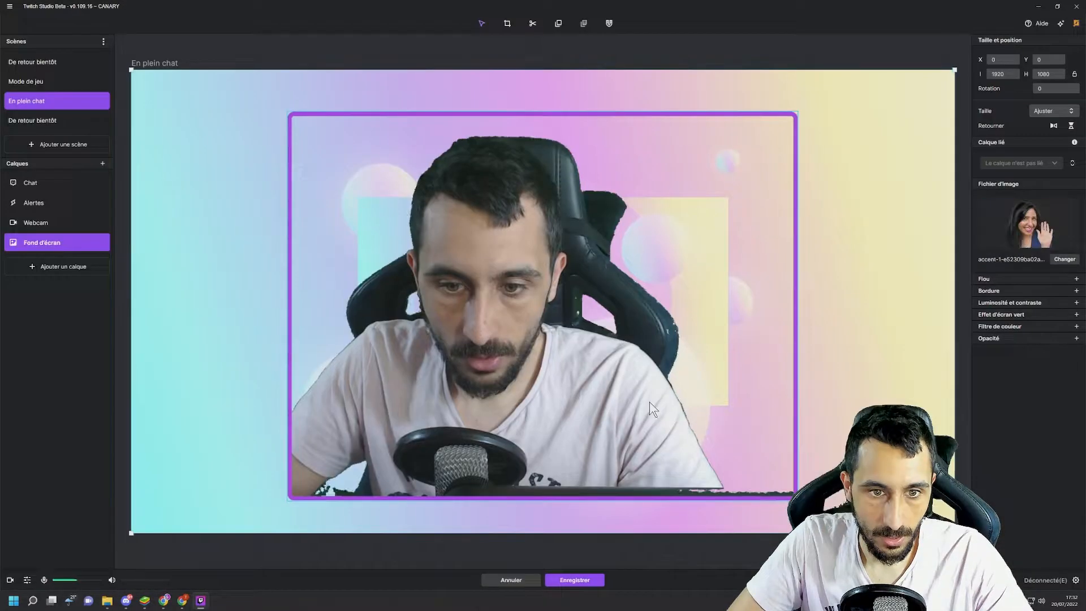
pyautogui.click(1064, 259)
pyautogui.click(508, 241)
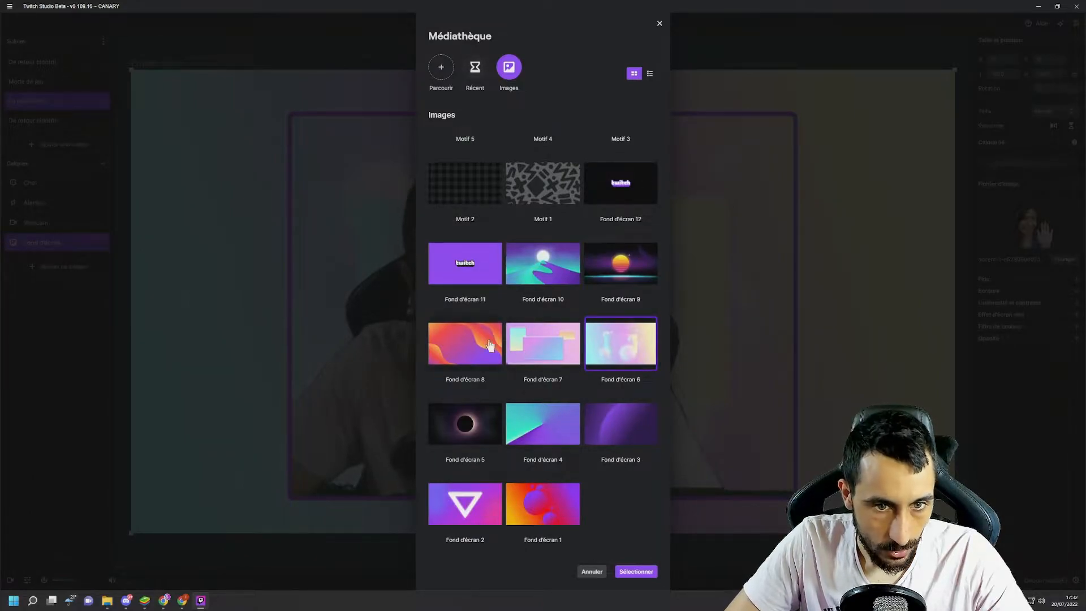
pyautogui.click(500, 270)
pyautogui.click(635, 572)
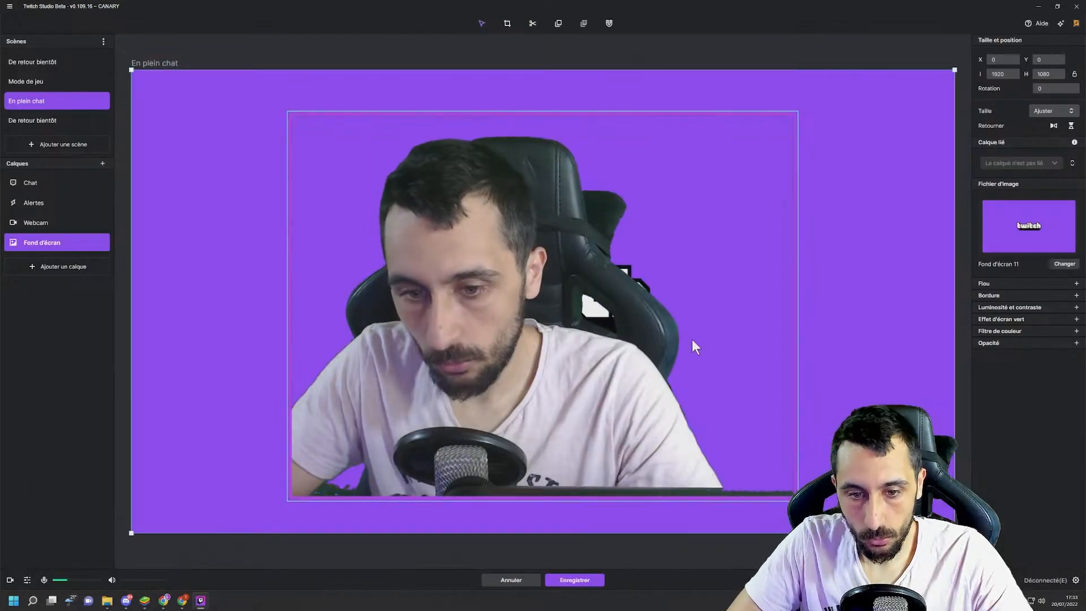
# - Shift the webcam layer slightly on the canvas and view its webcam and filter configuration
pyautogui.moveTo(358, 244); pyautogui.dragTo(413, 255)
pyautogui.moveTo(528, 192); pyautogui.dragTo(597, 190)
pyautogui.click(1036, 278)
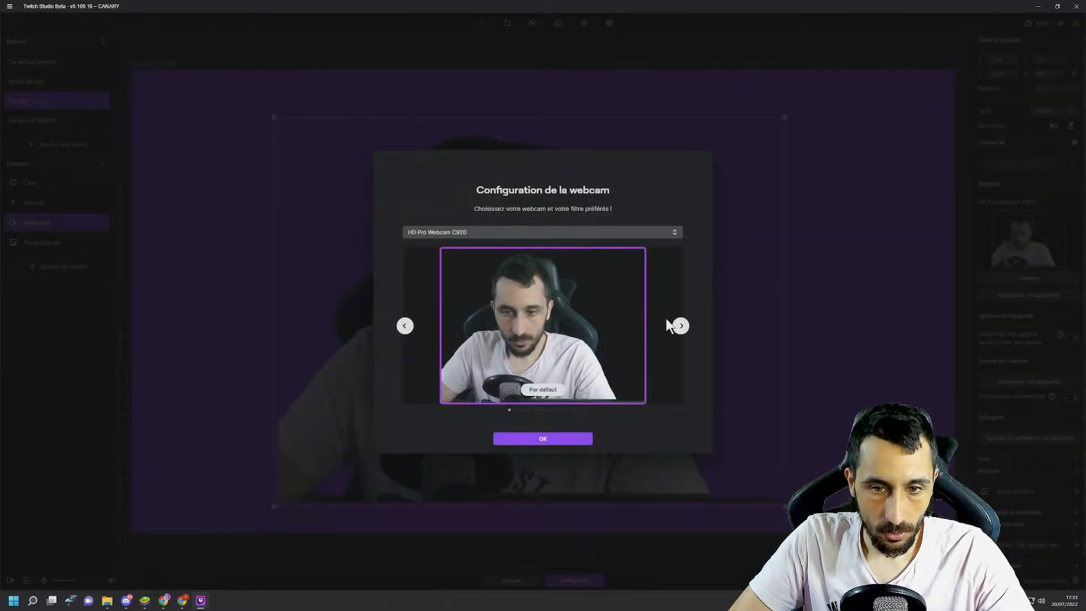
pyautogui.click(571, 438)
# - Select the background layer and set its image to Fond d'écran 7 from the media library
pyautogui.click(826, 354)
pyautogui.click(1066, 265)
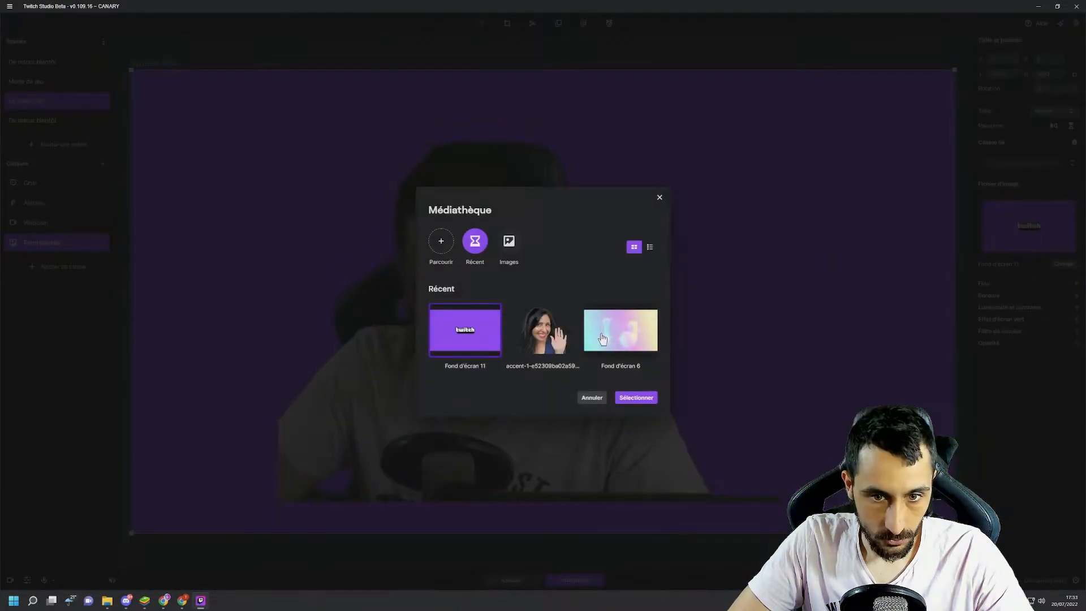
pyautogui.click(508, 242)
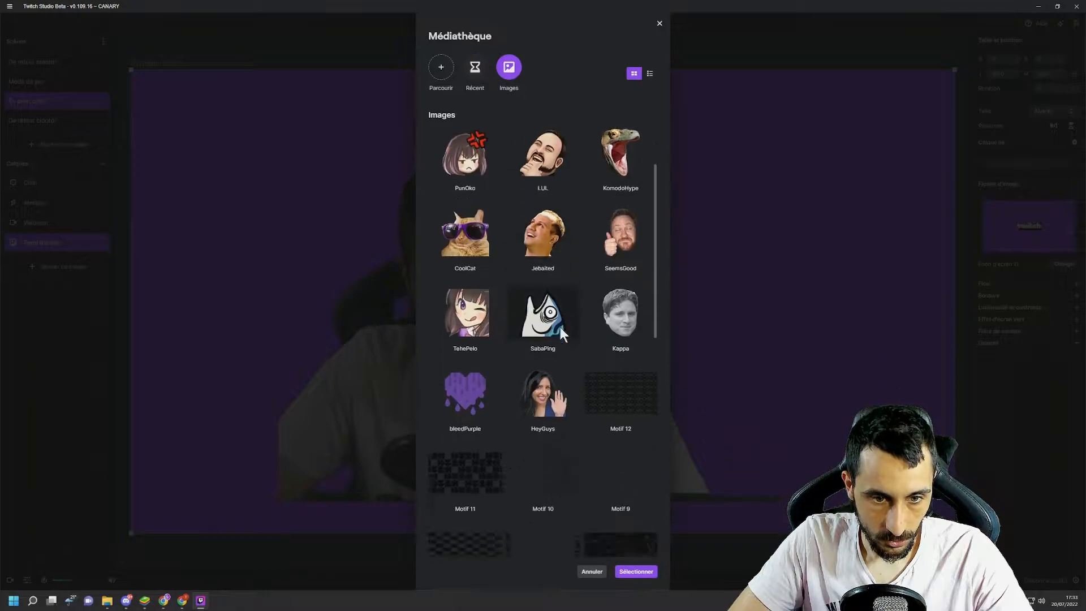
pyautogui.scroll(-5, 560, 327)
pyautogui.click(540, 342)
pyautogui.click(636, 571)
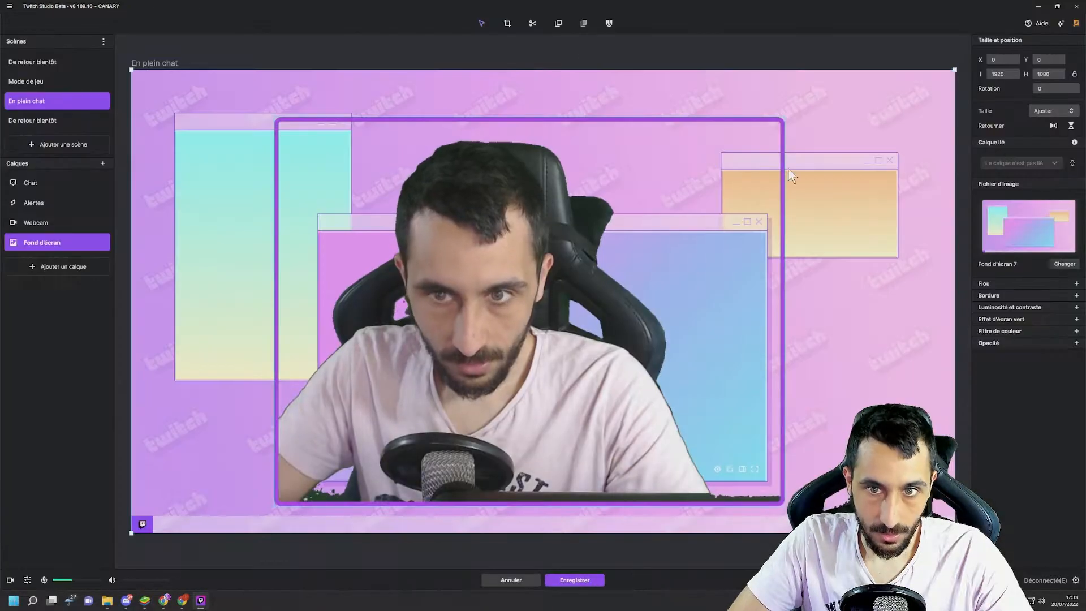
# - Move the Chat layer onto the background's turquoise window, at about X 106, Y 147
pyautogui.click(776, 120)
pyautogui.click(243, 148)
pyautogui.moveTo(150, 129); pyautogui.dragTo(177, 133)
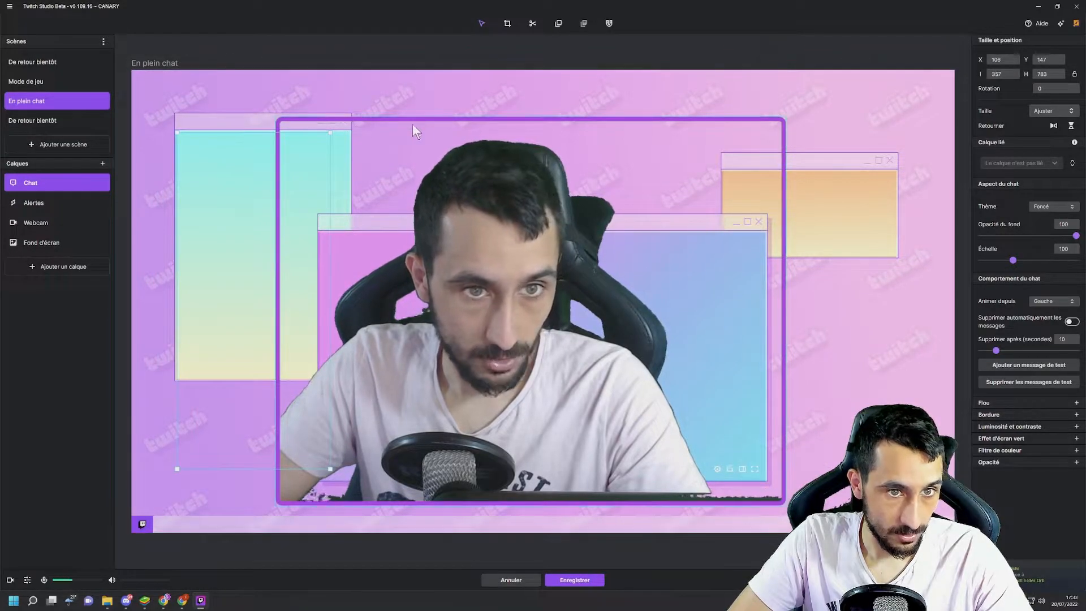
# - Shrink the webcam layer to about 670 by 565 and place it inside the background's large central window
pyautogui.moveTo(407, 120); pyautogui.dragTo(545, 118)
pyautogui.moveTo(476, 320); pyautogui.dragTo(507, 332)
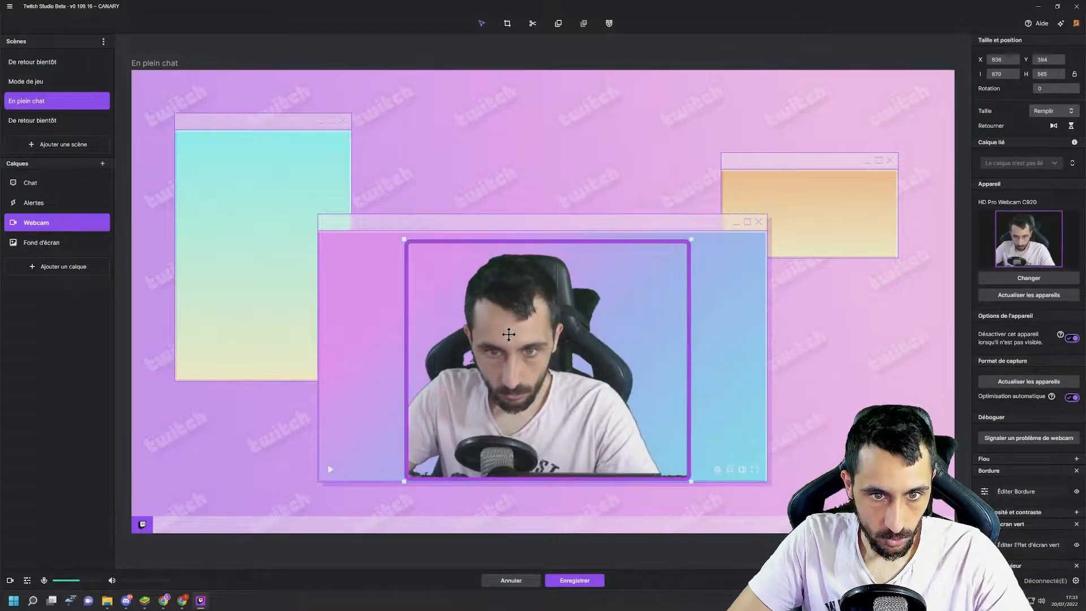
# - Enlarge the webcam layer to about 844 by 670, move it to about X 528, Y 292, and hide its border
pyautogui.moveTo(405, 238); pyautogui.dragTo(329, 195)
pyautogui.moveTo(512, 263); pyautogui.dragTo(540, 264)
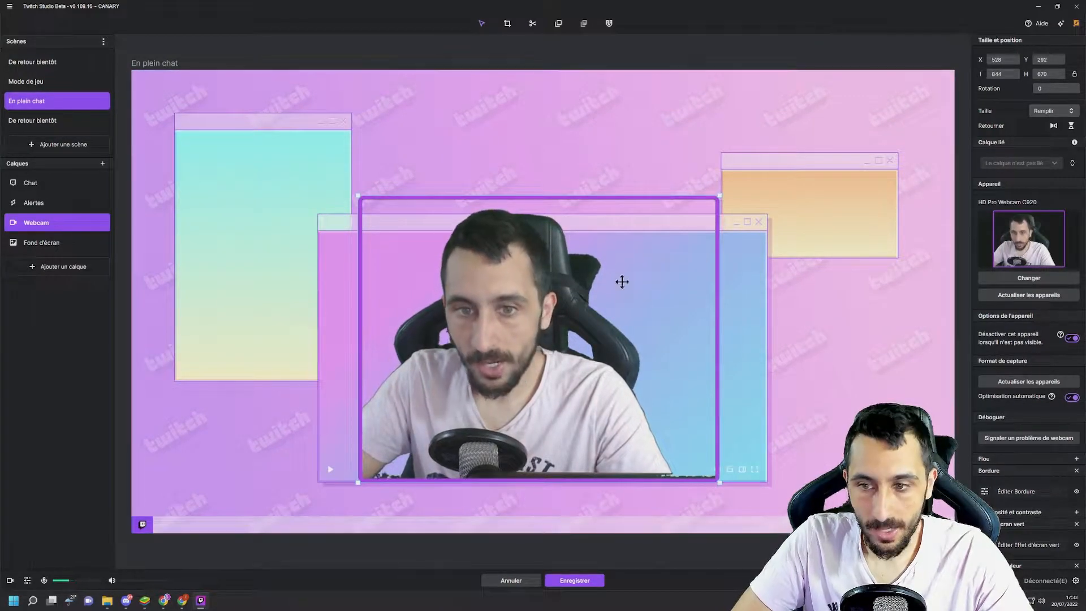
pyautogui.scroll(-1, 1058, 454)
pyautogui.scroll(-3, 1058, 454)
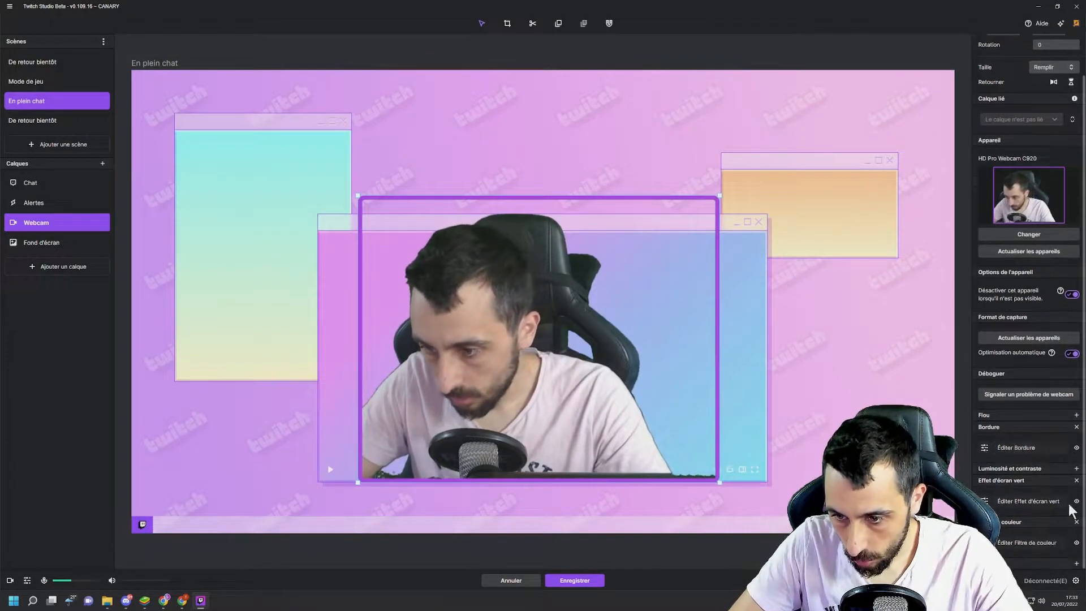
pyautogui.click(1076, 447)
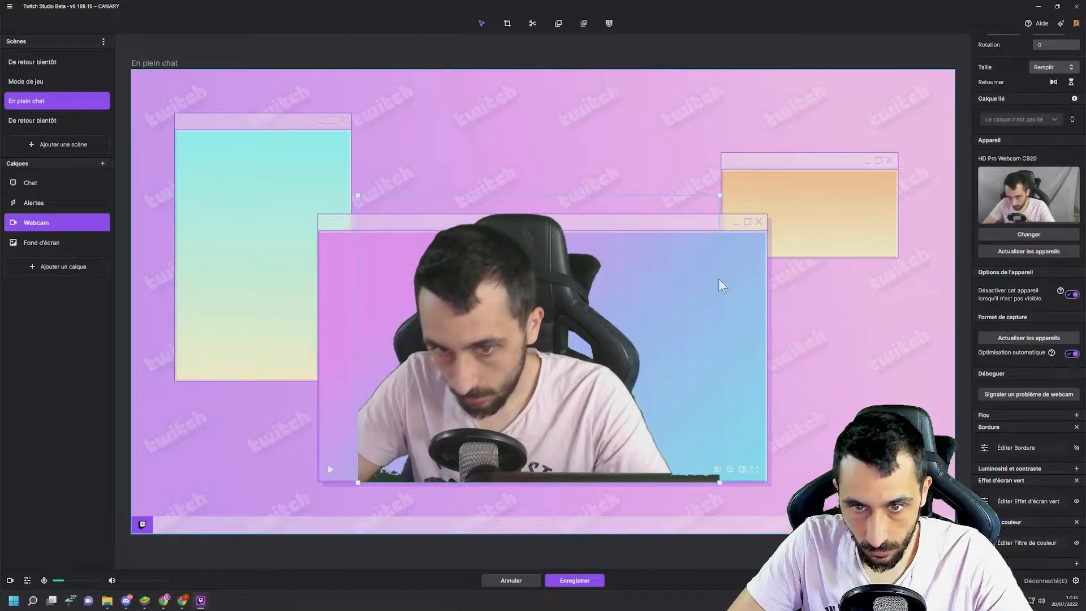
# - Shrink the Alertes layer to about 400 by 85, place it in the background's orange window, and preview the alert there
pyautogui.click(815, 210)
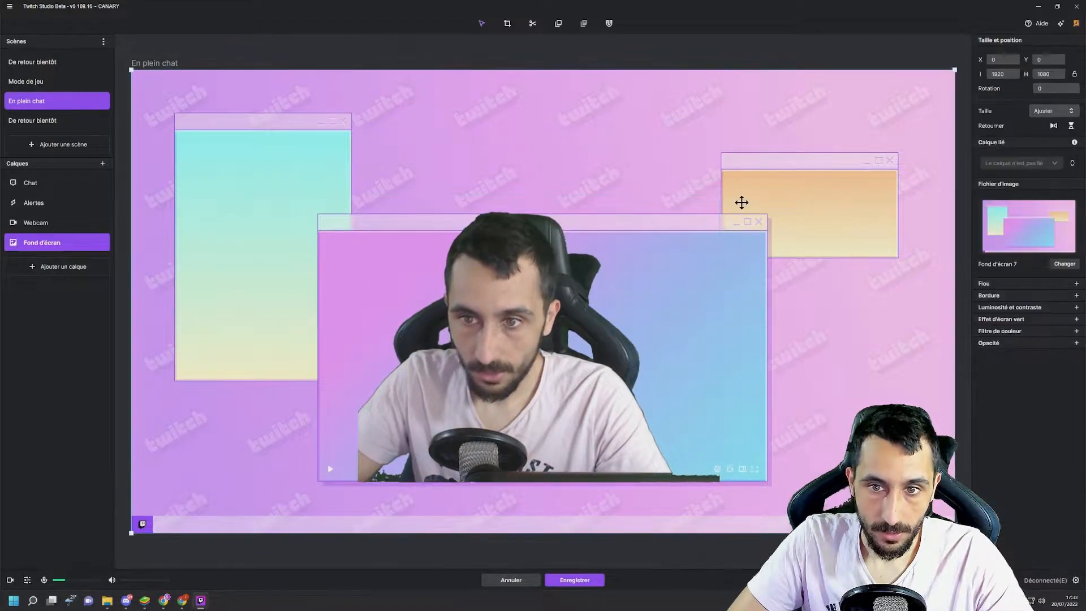
pyautogui.click(62, 203)
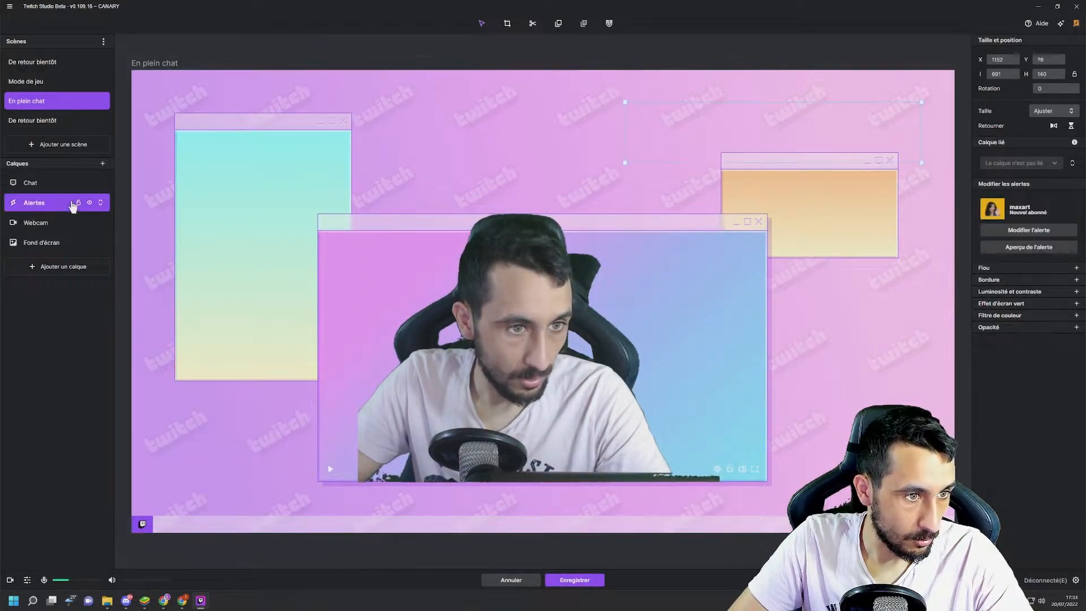
pyautogui.click(1028, 247)
pyautogui.moveTo(725, 124); pyautogui.dragTo(764, 196)
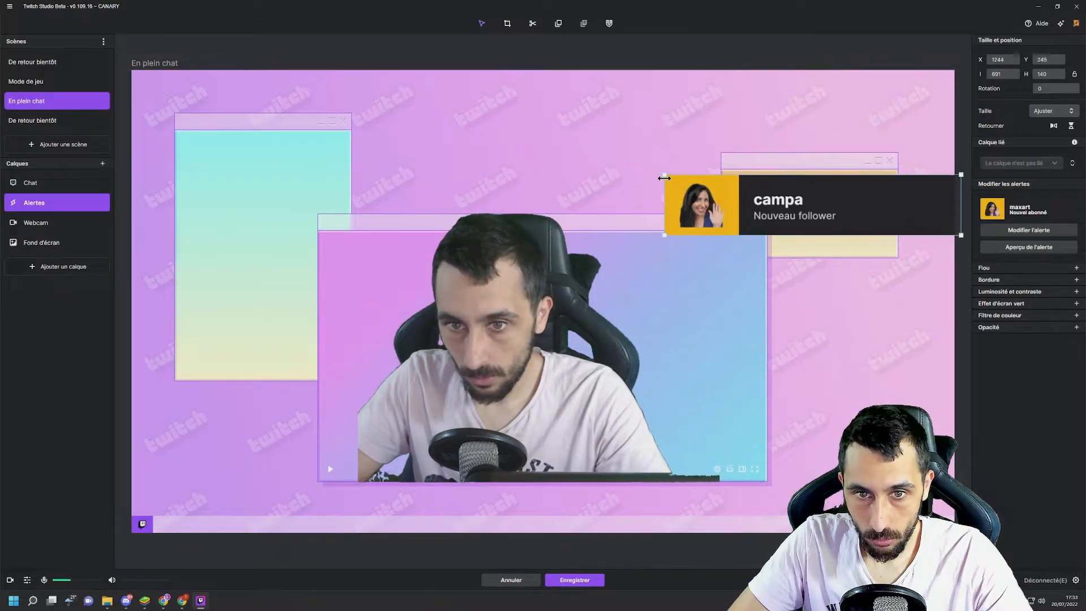
pyautogui.moveTo(664, 175); pyautogui.dragTo(743, 164)
pyautogui.moveTo(917, 180); pyautogui.dragTo(898, 181)
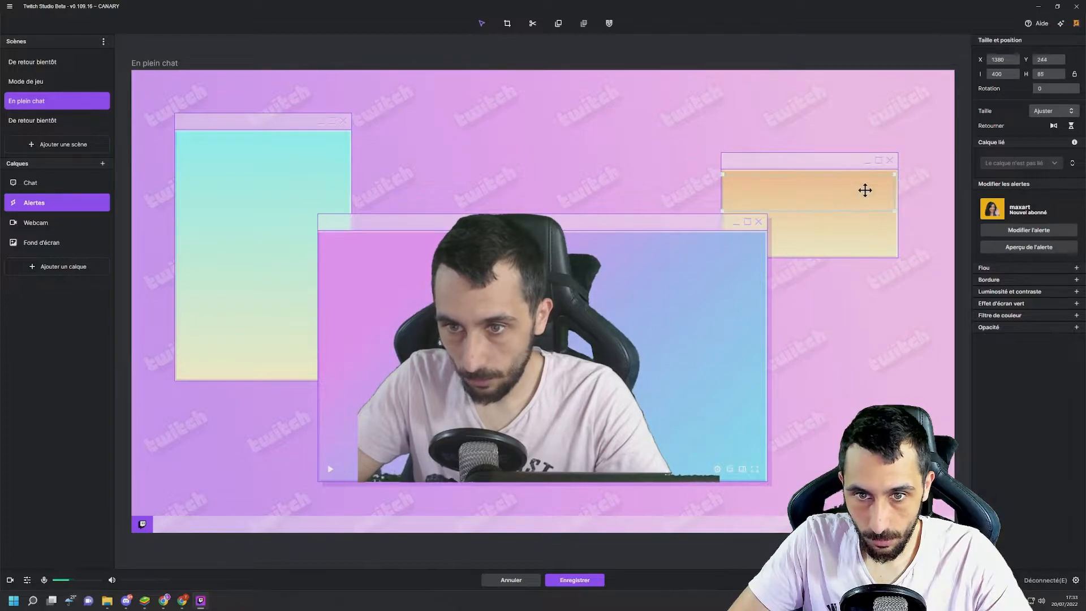
pyautogui.click(1043, 247)
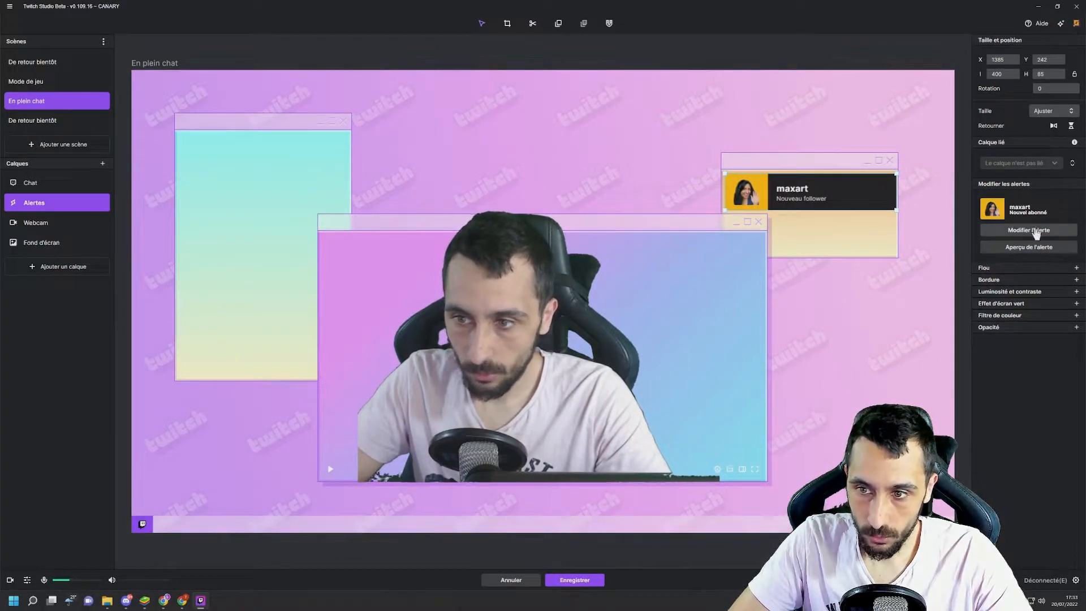
# - Replace the follow alert's image with Kappa from the media library
pyautogui.click(1029, 230)
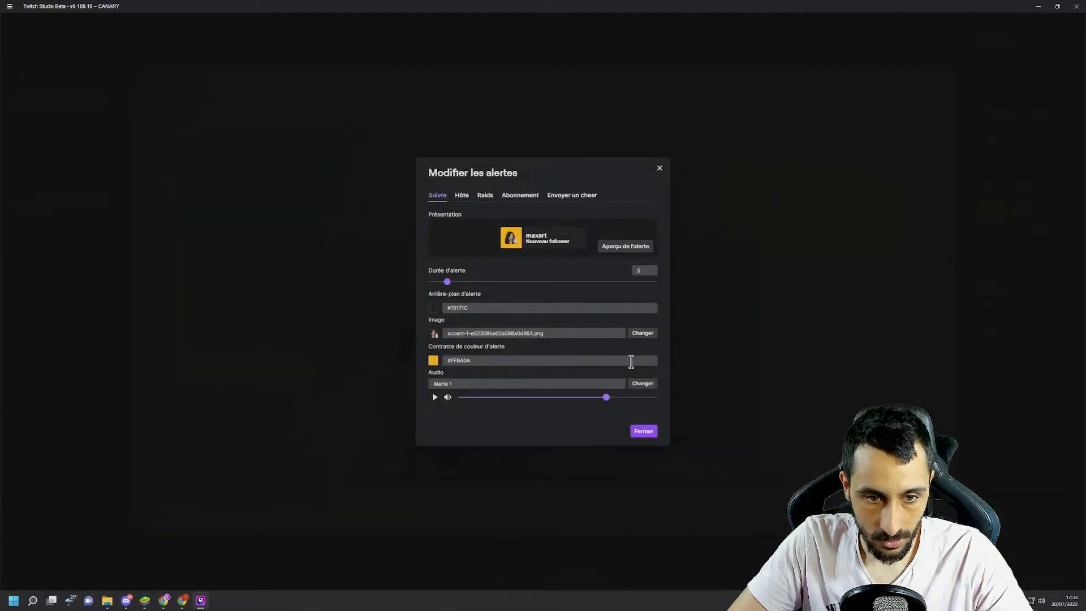
pyautogui.click(643, 335)
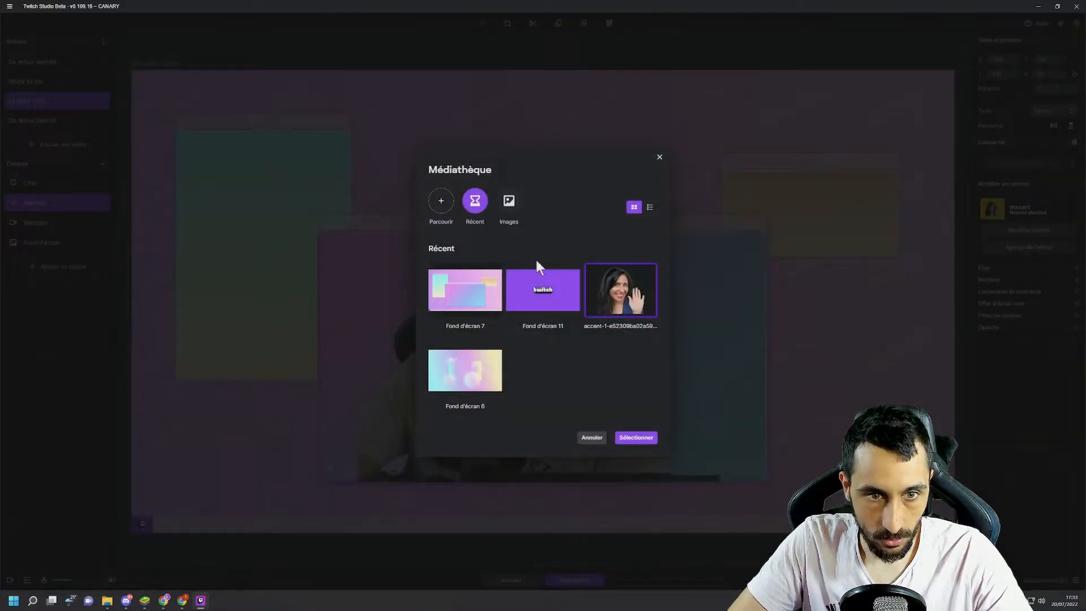
pyautogui.click(519, 203)
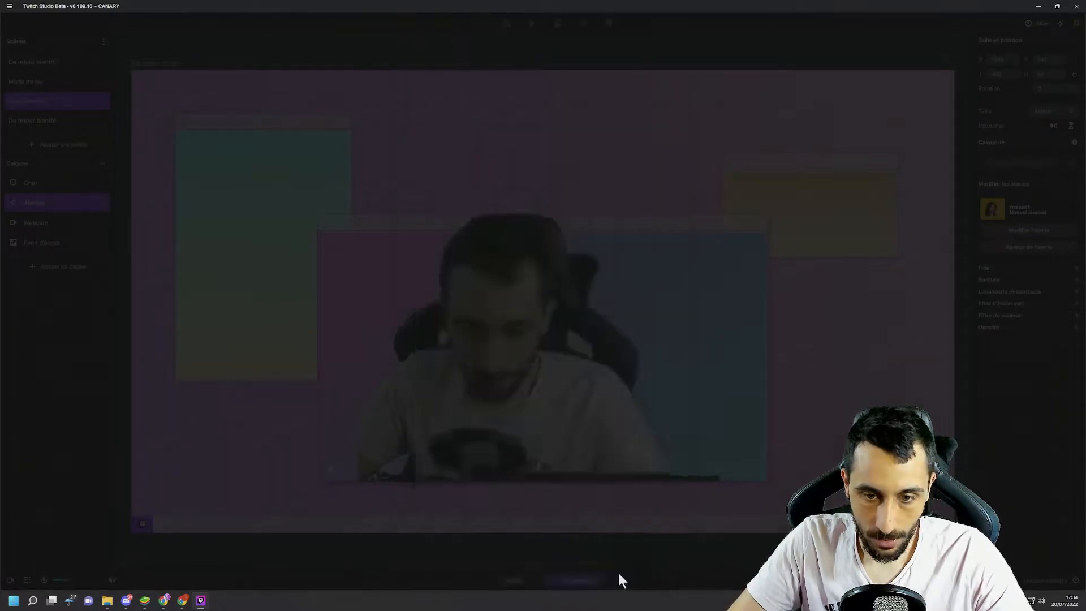
pyautogui.click(621, 572)
pyautogui.click(644, 432)
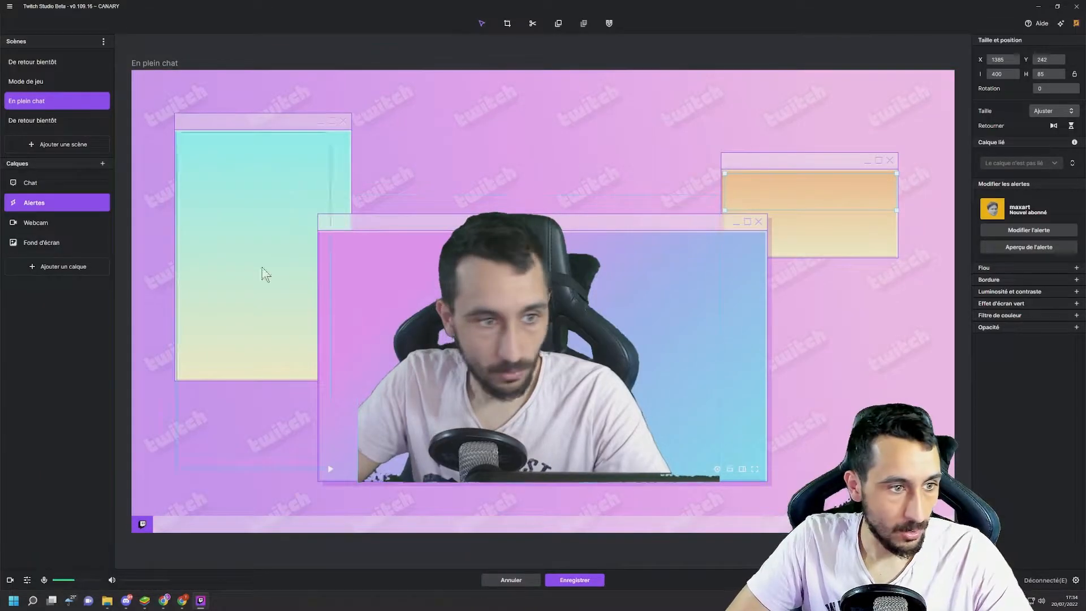
# - Add an Image layer to the En plein chat scene
pyautogui.click(73, 266)
pyautogui.click(513, 398)
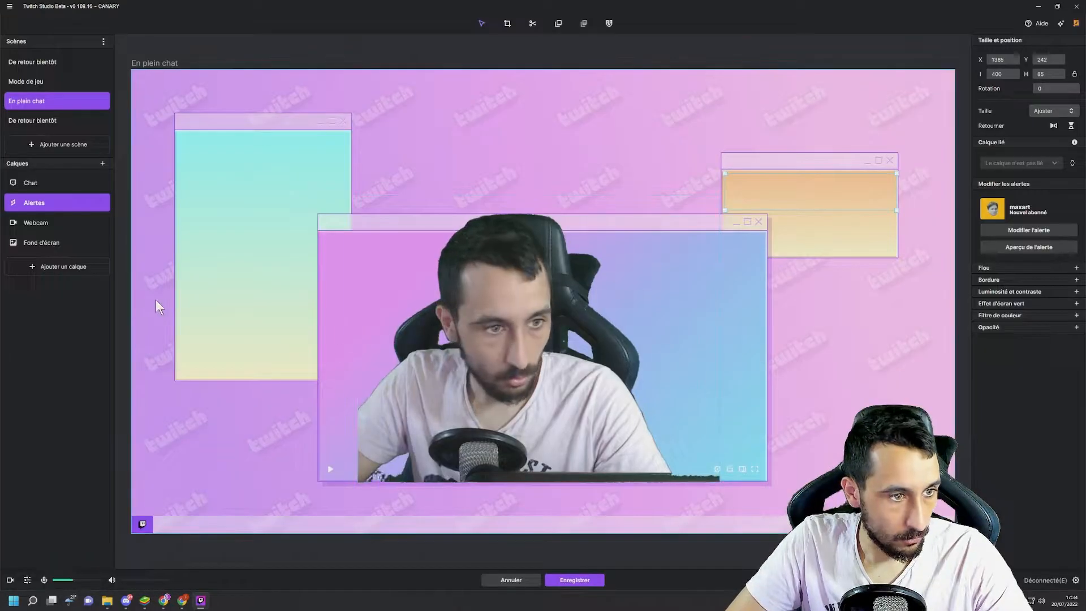
pyautogui.click(72, 265)
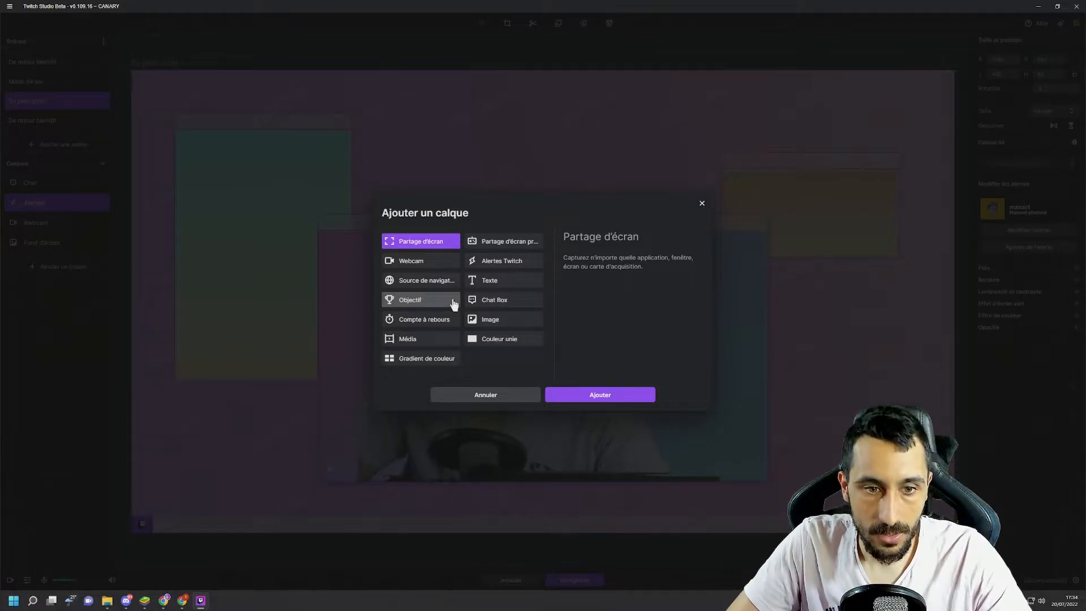
pyautogui.click(486, 320)
pyautogui.click(599, 394)
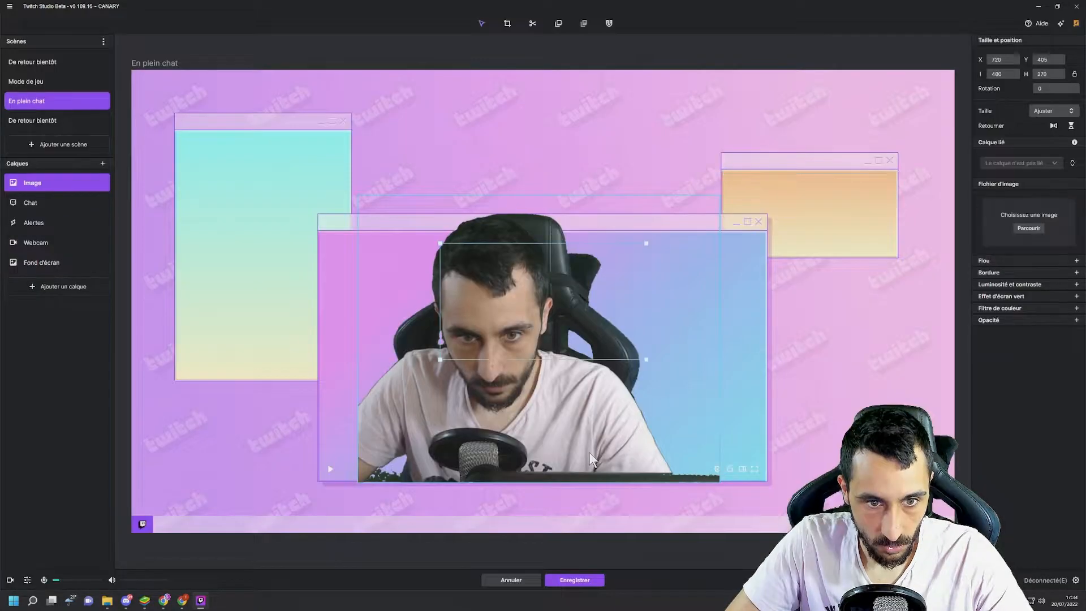
# - Set the Image layer's picture to SabaPing and move it toward the scene's lower-right corner
pyautogui.click(1028, 228)
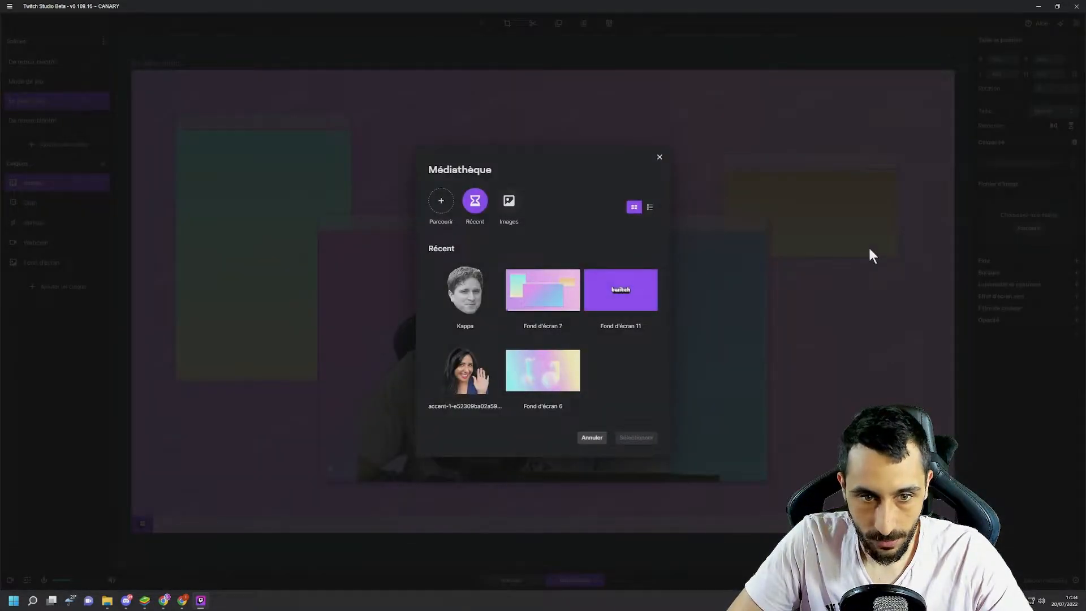
pyautogui.click(508, 220)
pyautogui.click(543, 399)
pyautogui.click(656, 572)
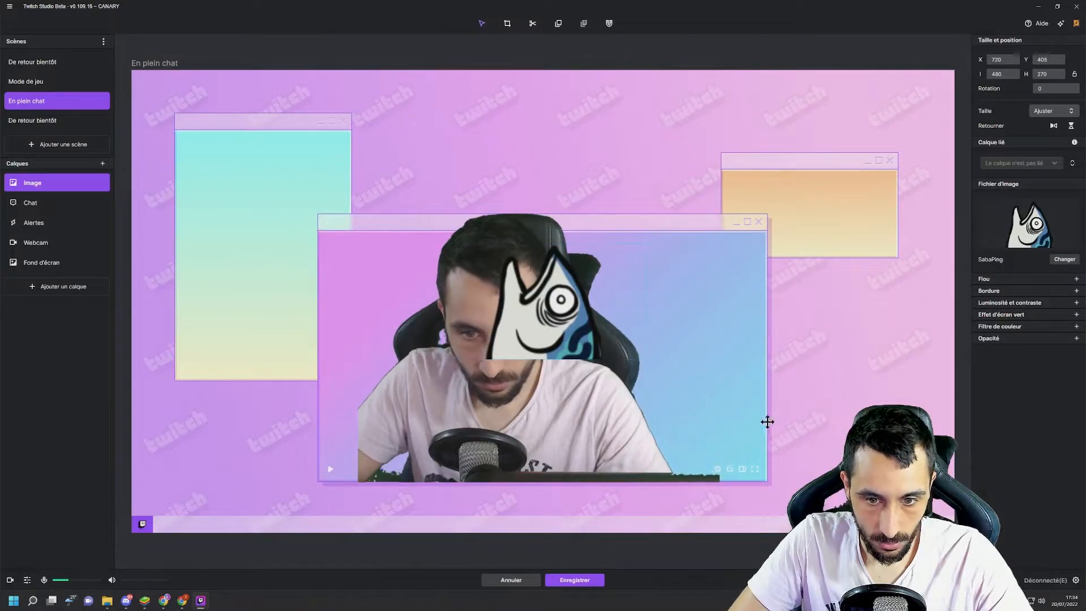
pyautogui.moveTo(565, 317); pyautogui.dragTo(850, 472)
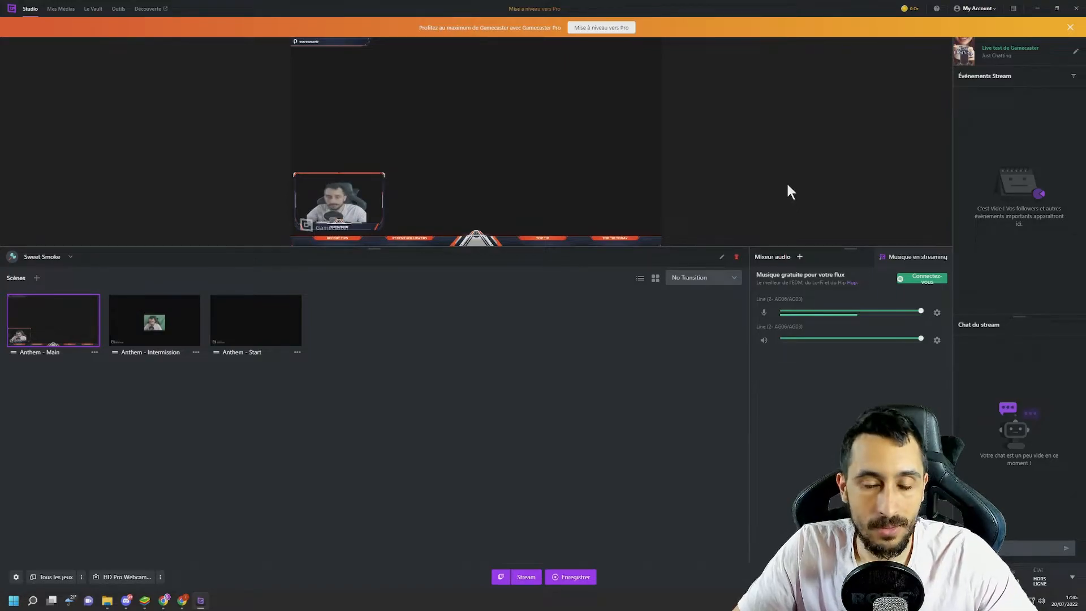
# - Switch to Gamecaster and view its Le Vault overlay library and the Gamecaster Pro plan offers
pyautogui.moveTo(656, 90)
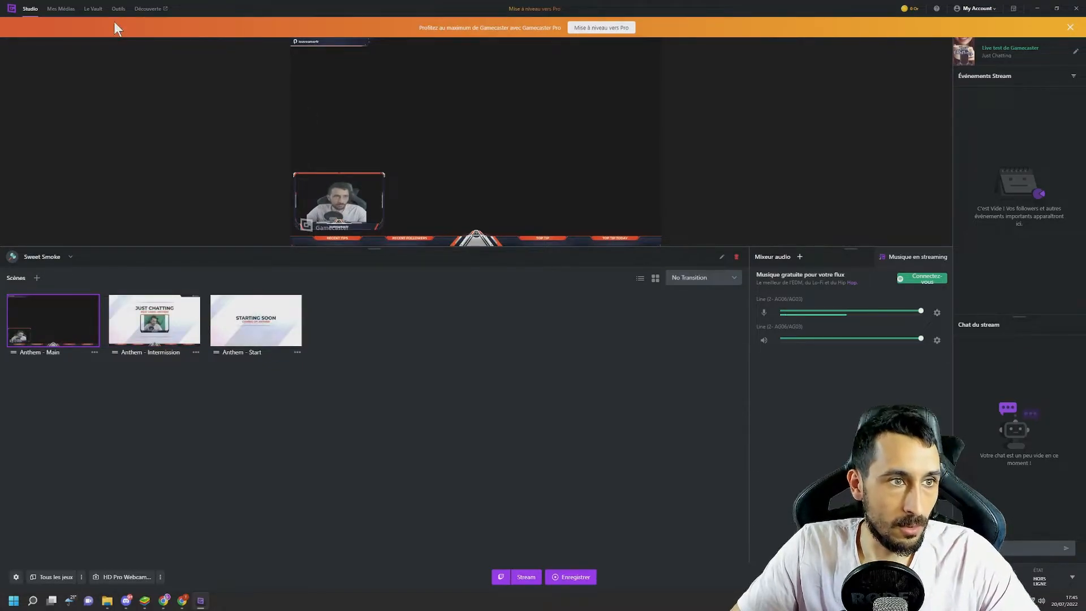
pyautogui.click(93, 10)
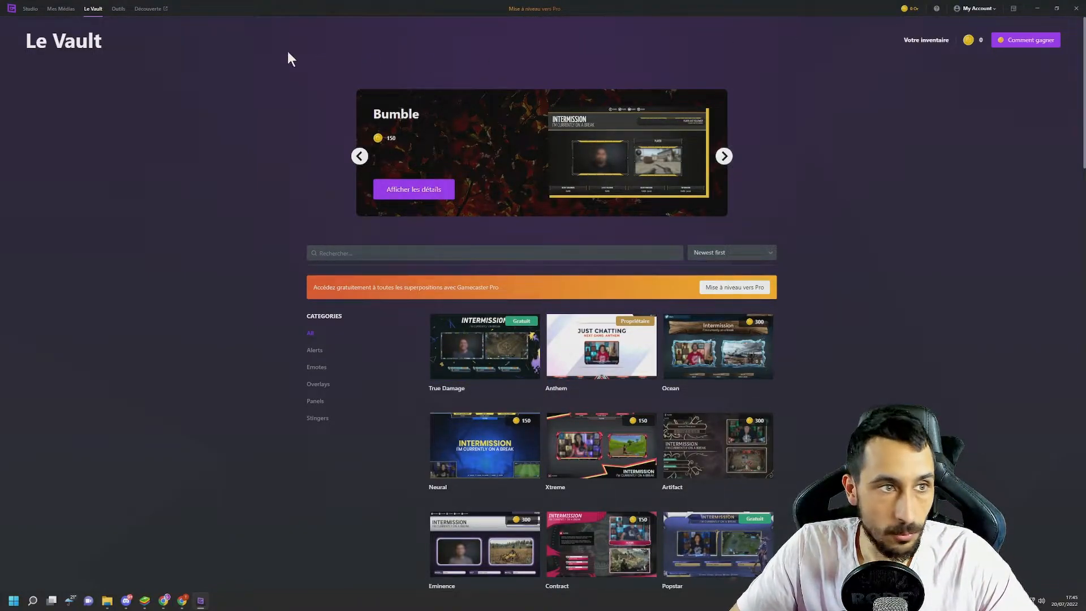
pyautogui.click(32, 10)
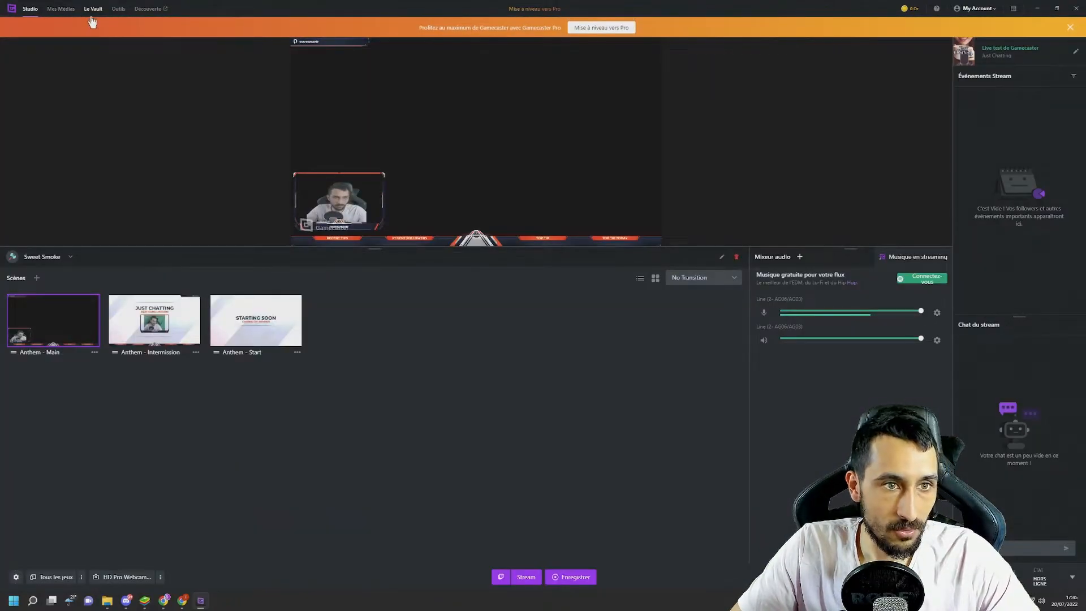
pyautogui.click(586, 24)
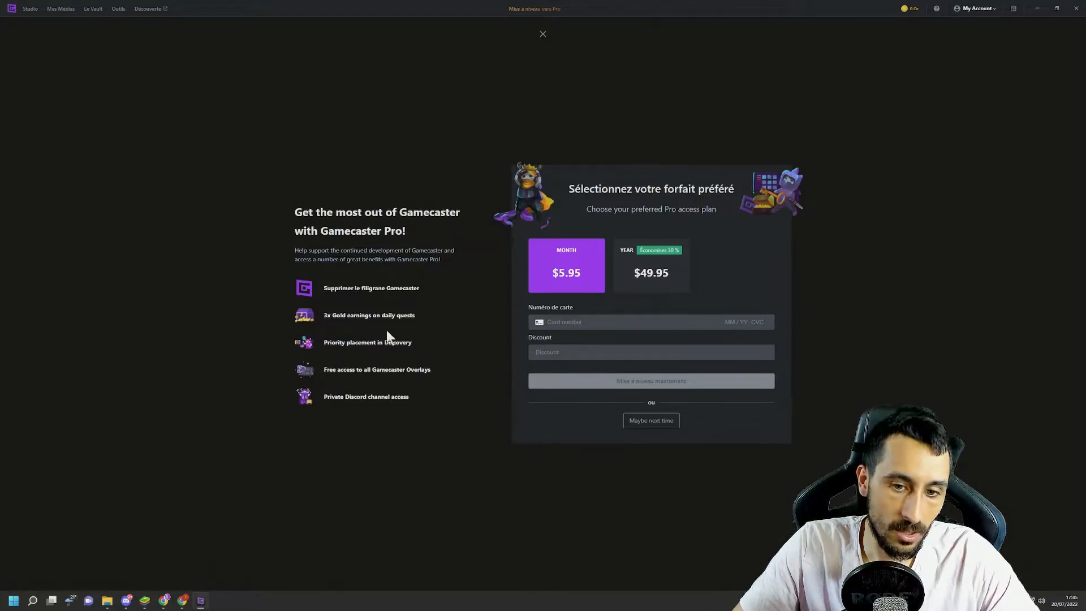
pyautogui.click(543, 34)
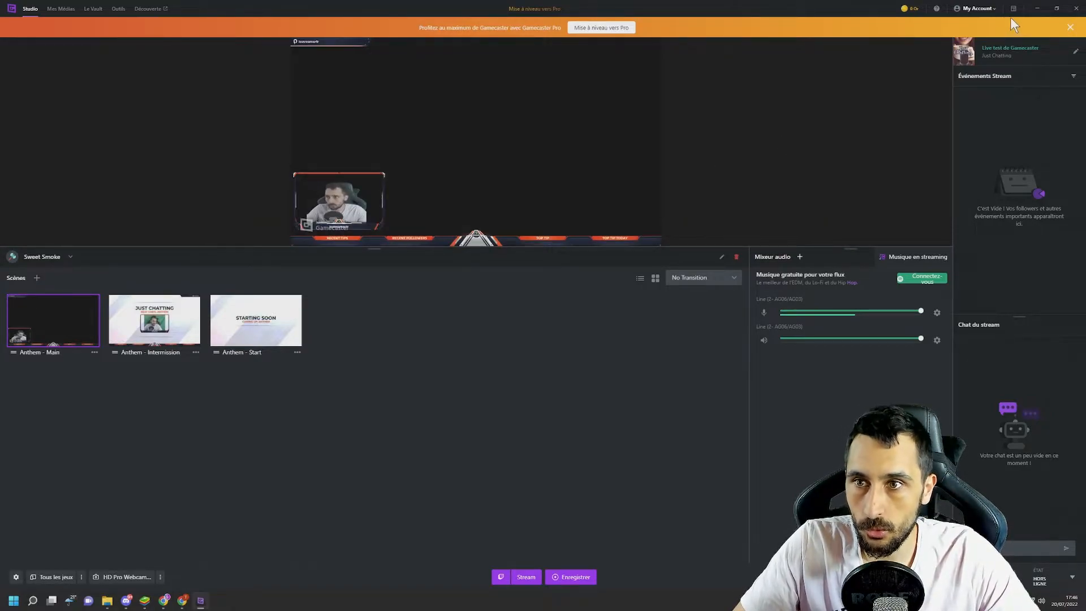
# - Open the Gamecaster settings and examine the Gamecaster Pro and Plateformes pages
pyautogui.click(976, 8)
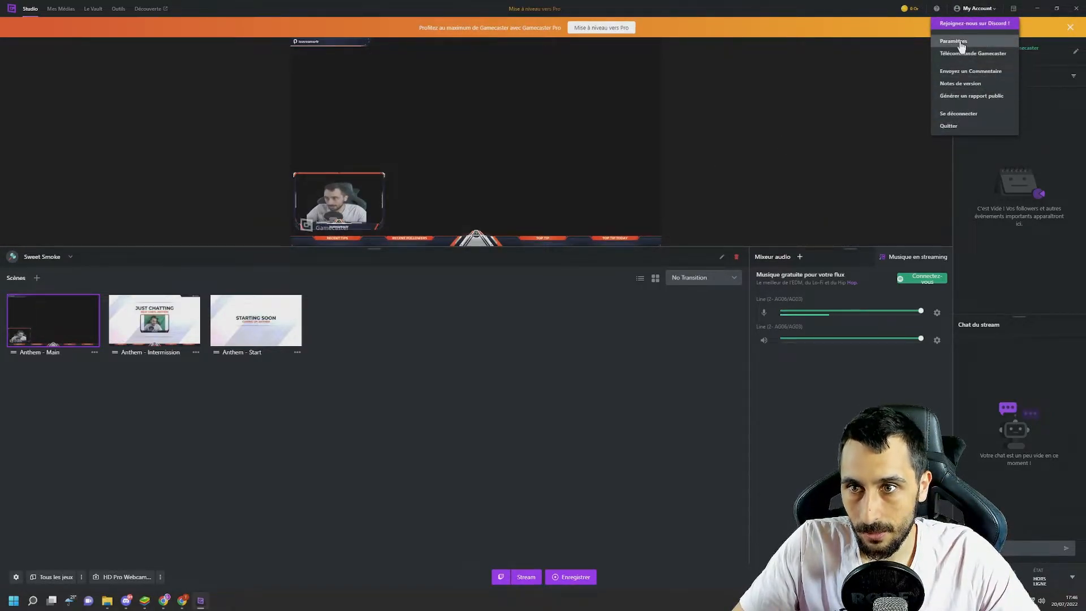
pyautogui.click(959, 45)
pyautogui.click(376, 100)
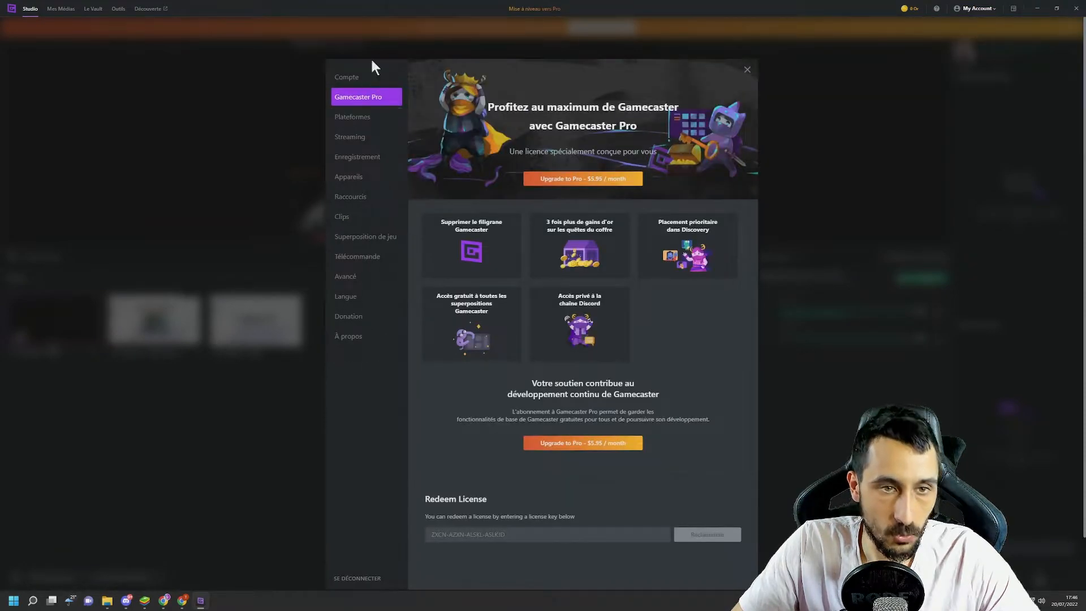
pyautogui.click(359, 124)
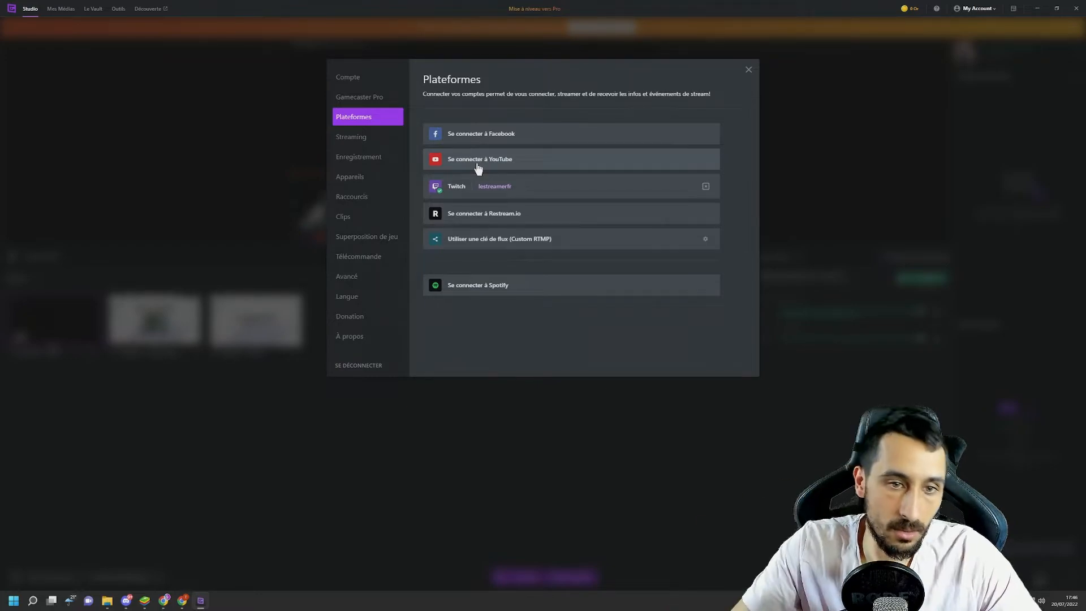
# - Use custom Streaming settings with 1080p Full HD resolution and the x264 (uses CPU) encoder
pyautogui.click(339, 137)
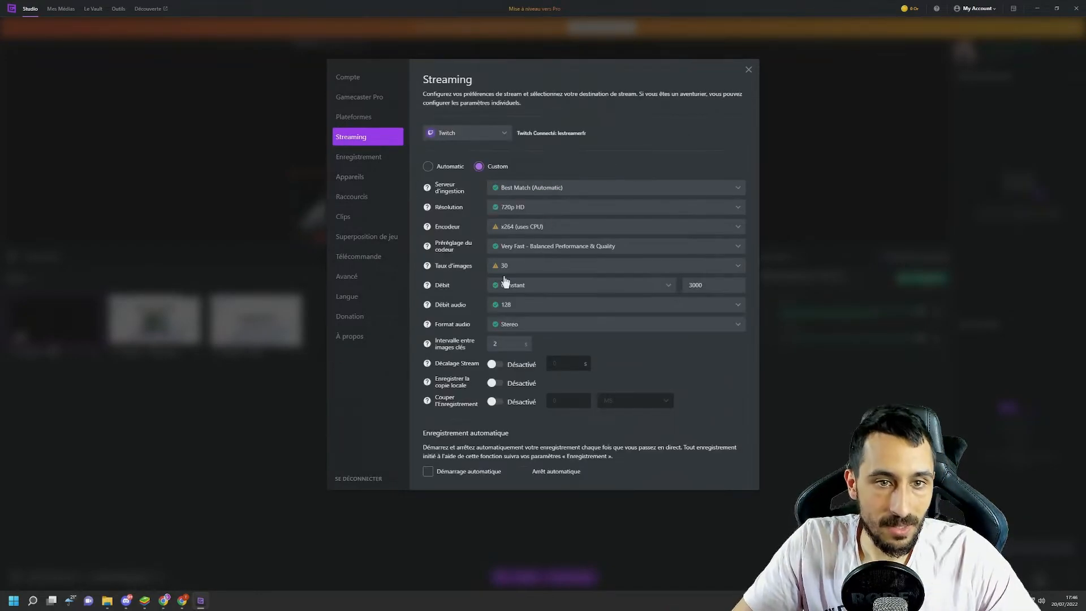
pyautogui.click(440, 166)
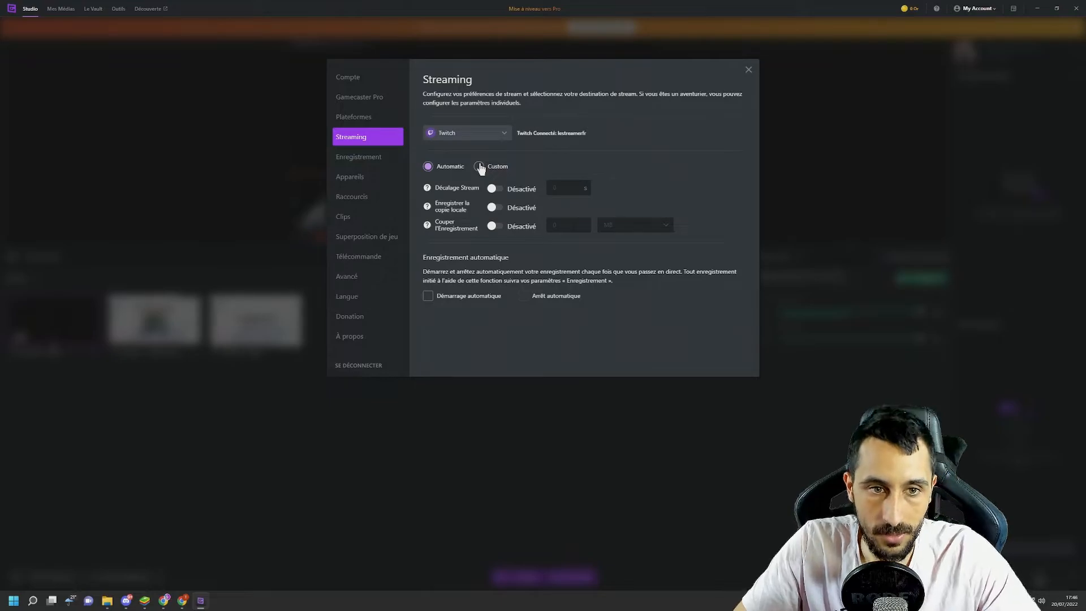
pyautogui.click(480, 166)
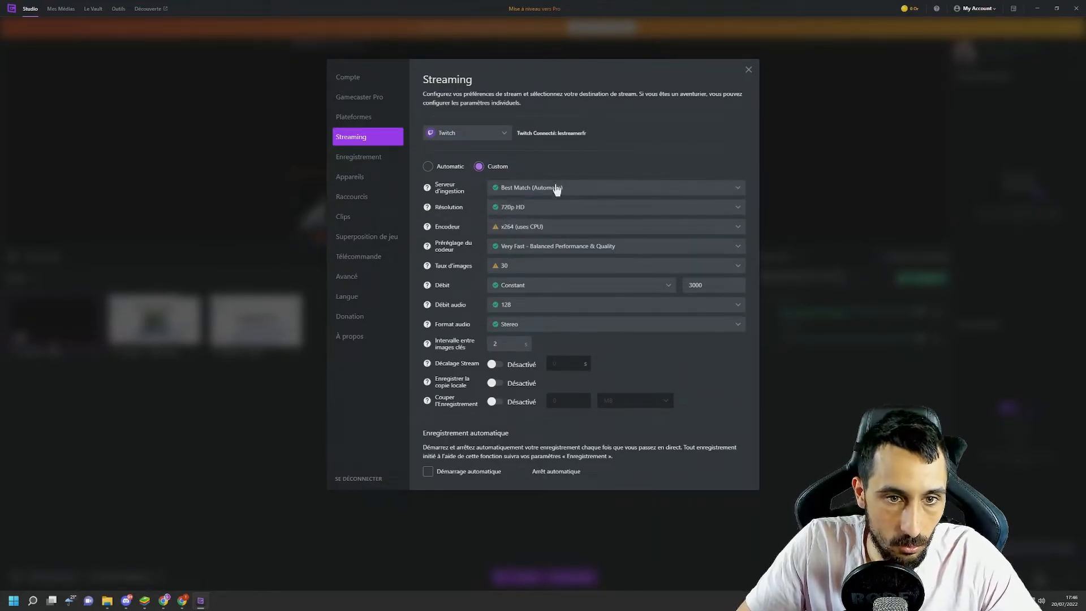
pyautogui.click(555, 208)
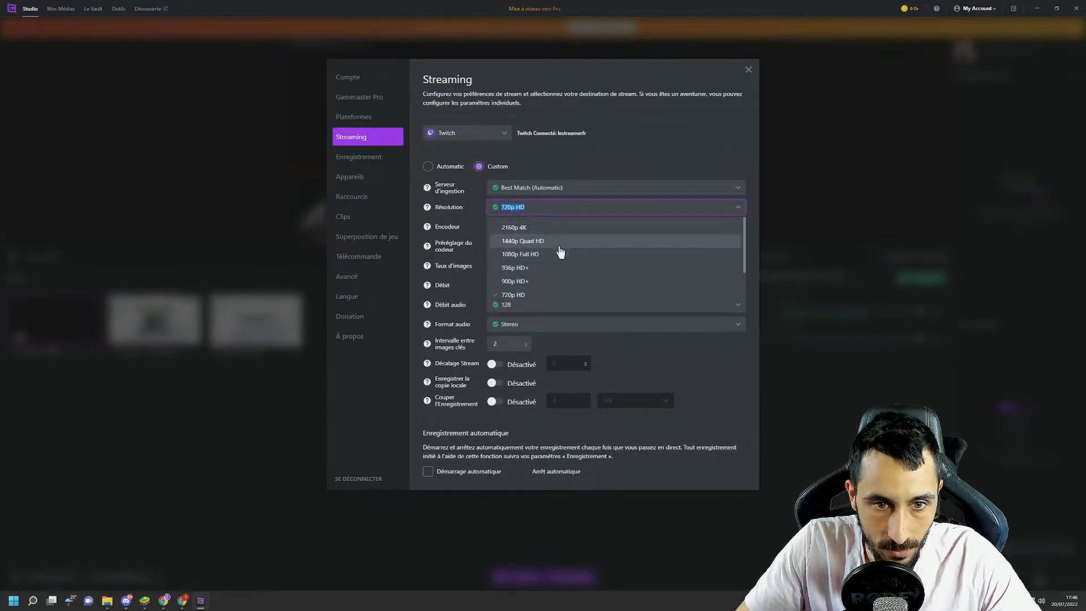
pyautogui.click(557, 254)
pyautogui.click(545, 229)
pyautogui.click(544, 249)
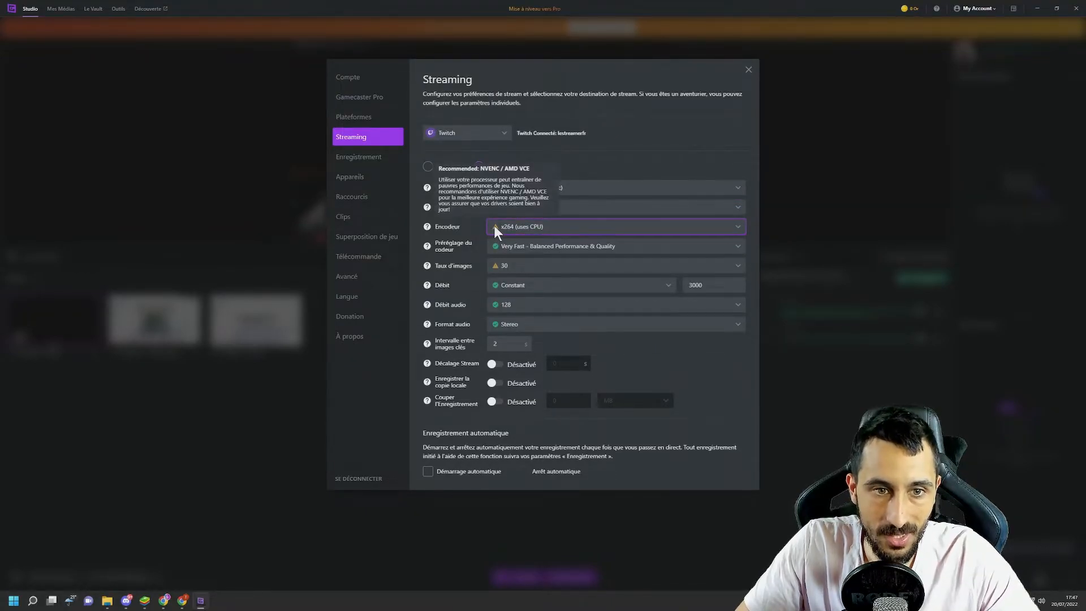
# - Set the streaming encoder preset to Slow, the frame rate to 60 and the constant bitrate to 6000
pyautogui.click(517, 248)
pyautogui.scroll(-2, 542, 319)
pyautogui.click(515, 313)
pyautogui.click(523, 269)
pyautogui.click(523, 296)
pyautogui.doubleClick(715, 284)
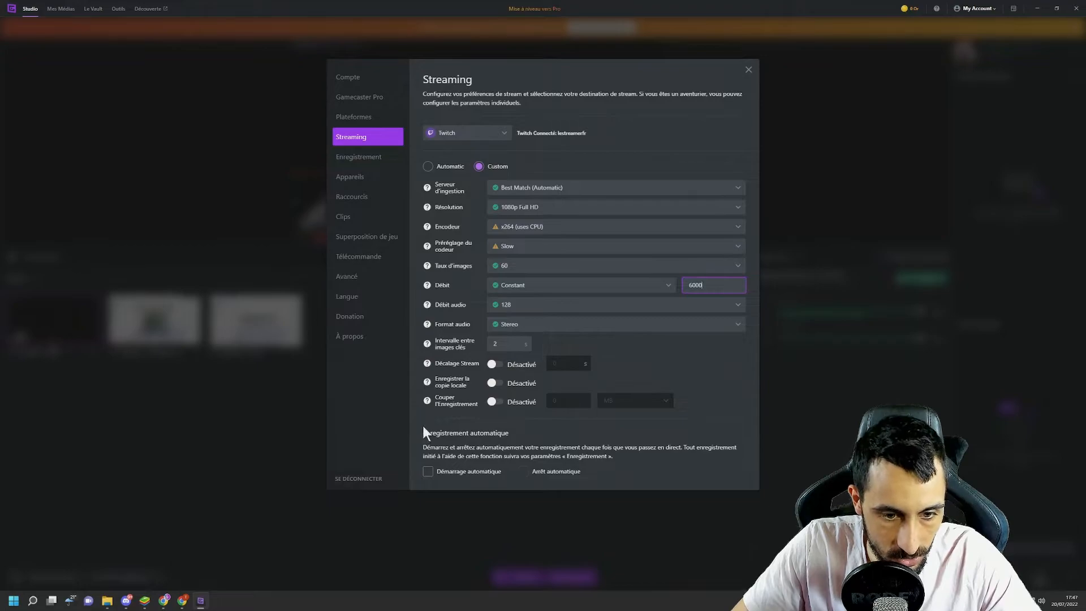
# - Look through the Enregistrement, Appareils, Clips and Superposition de jeu settings pages
pyautogui.click(365, 162)
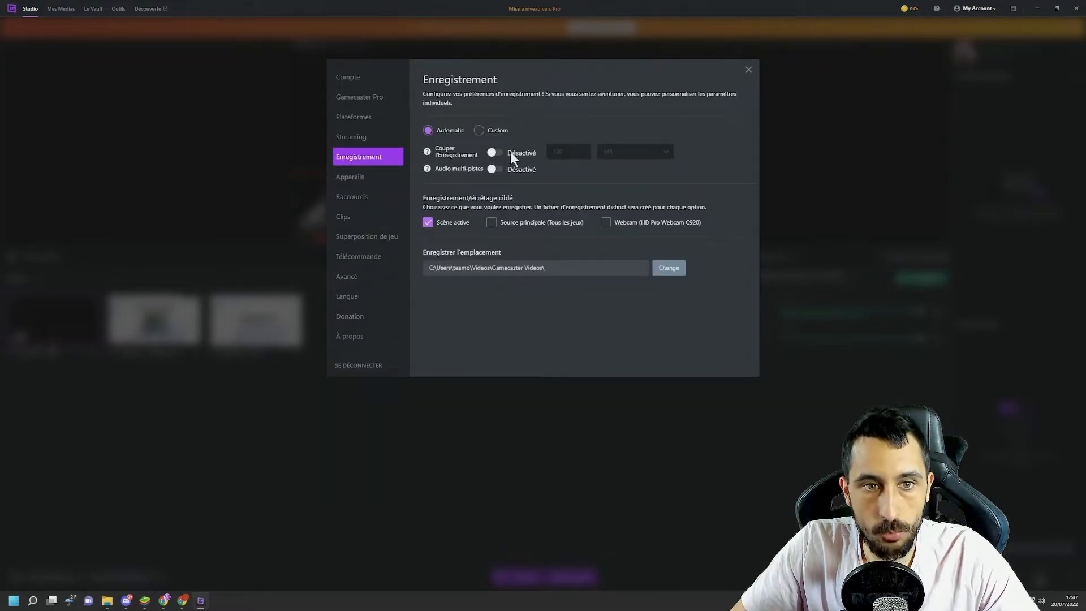
pyautogui.click(361, 177)
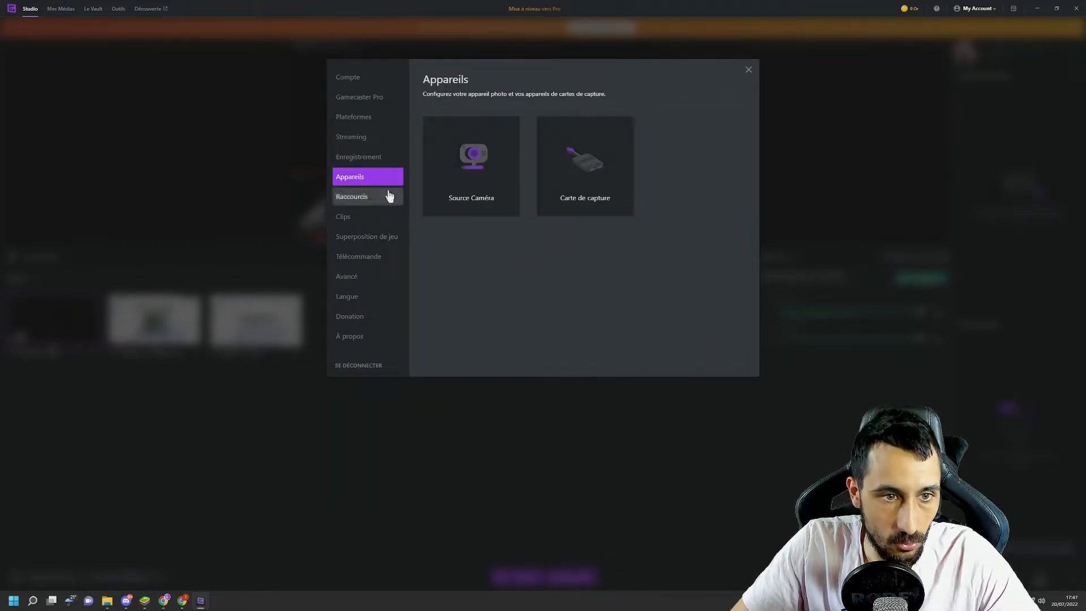
pyautogui.click(362, 220)
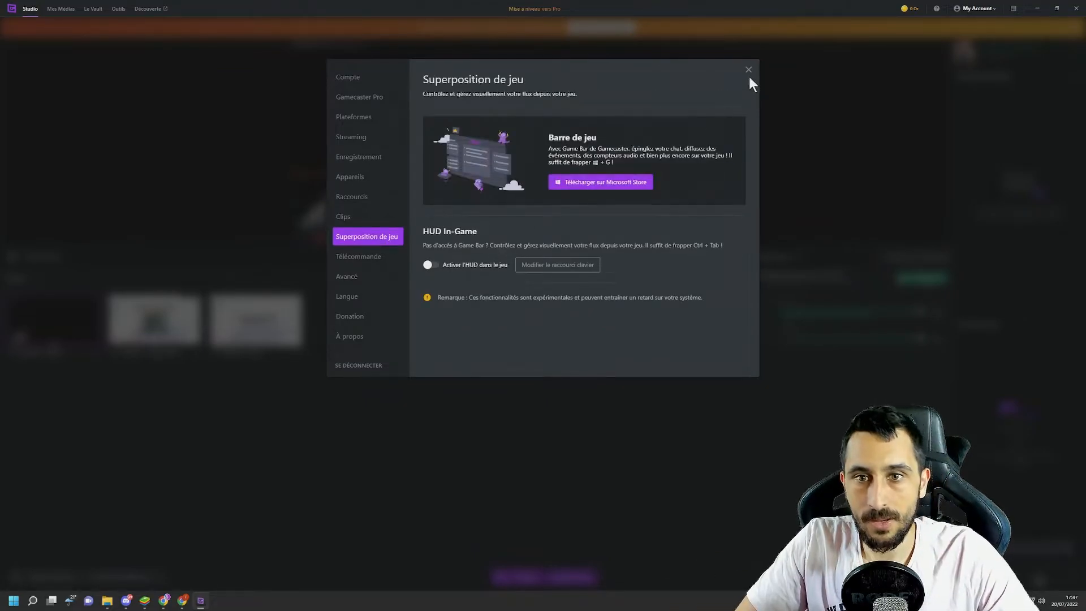
# - Close the Gamecaster settings and open the Anthem - Main scene for editing
pyautogui.click(748, 70)
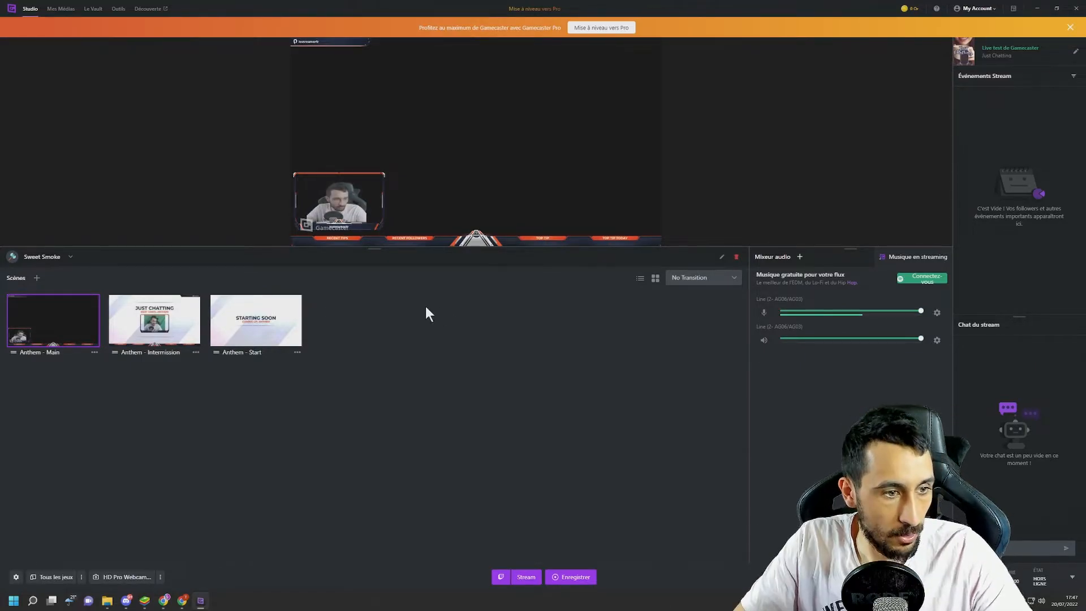
pyautogui.click(95, 352)
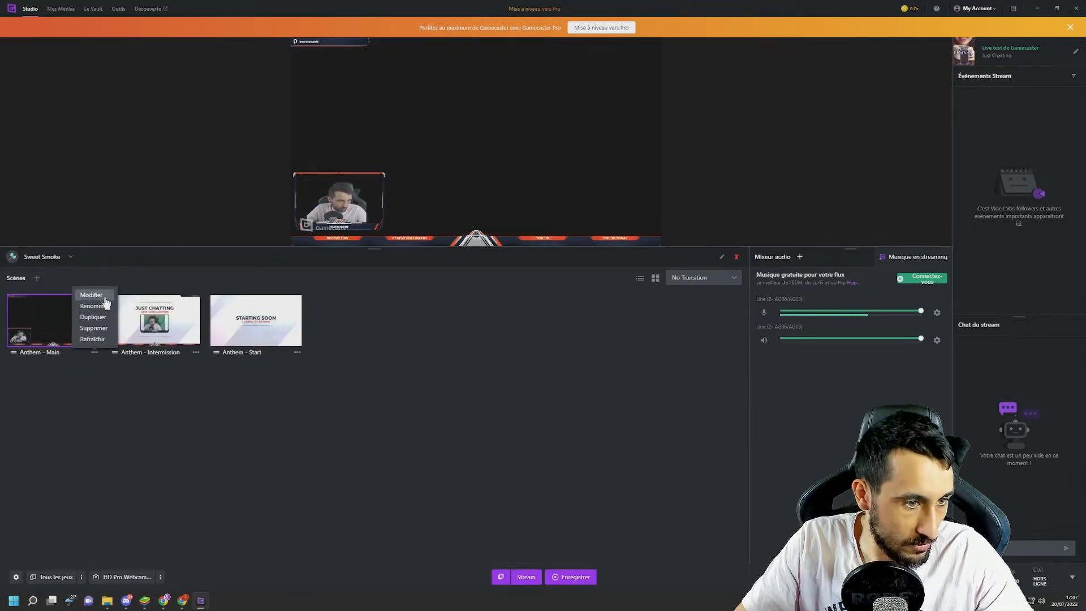
pyautogui.click(93, 295)
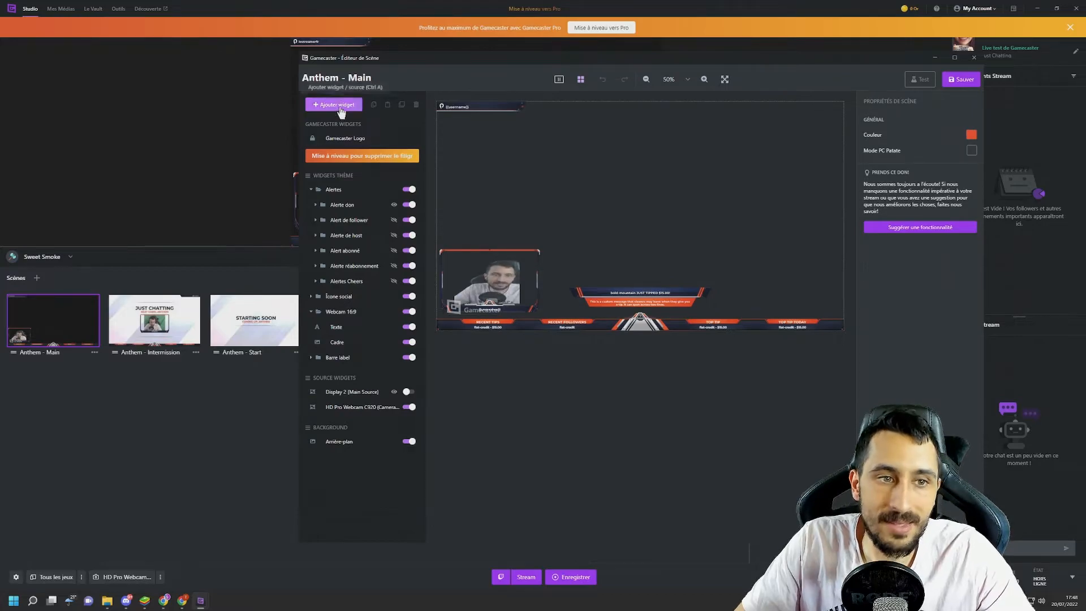
# - Move the Webcam 16:9 frame and the HD Pro Webcam C920 source together into the scene's upper-left area
pyautogui.moveTo(500, 272); pyautogui.dragTo(477, 169)
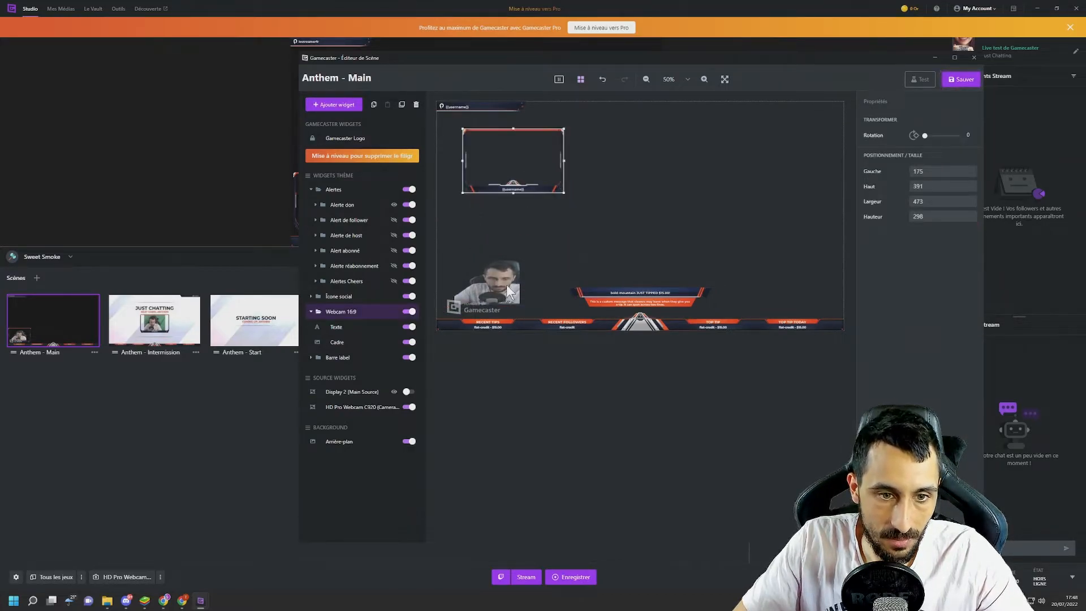
pyautogui.click(484, 291)
pyautogui.moveTo(495, 287); pyautogui.dragTo(518, 178)
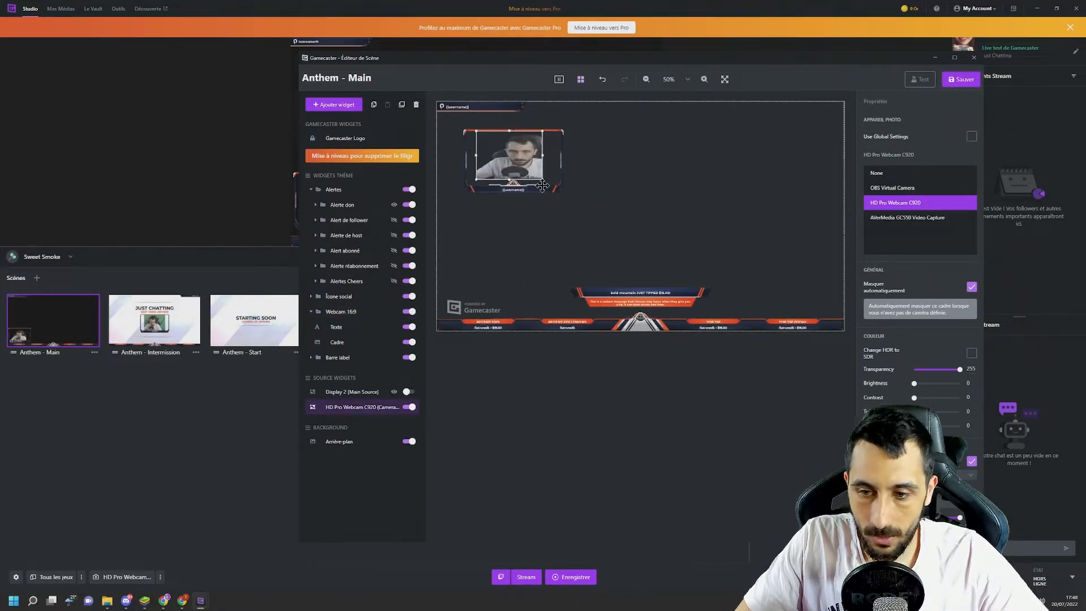
# - Examine the Alerte don widget's elements and properties, and close the scene editor and the Gamecaster Pro plan offer
pyautogui.click(635, 288)
pyautogui.click(334, 205)
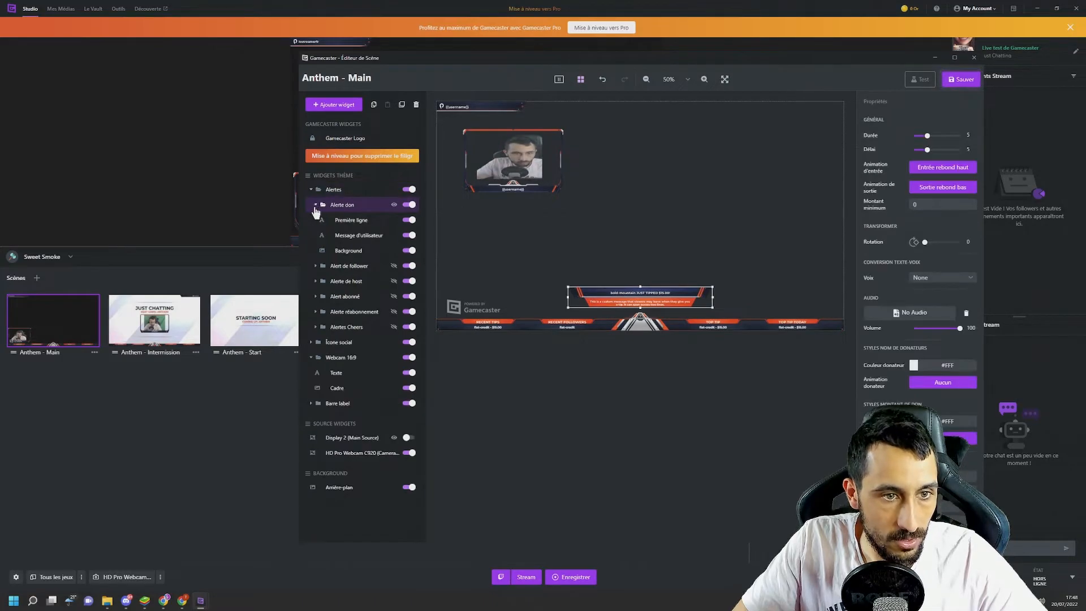
pyautogui.click(330, 208)
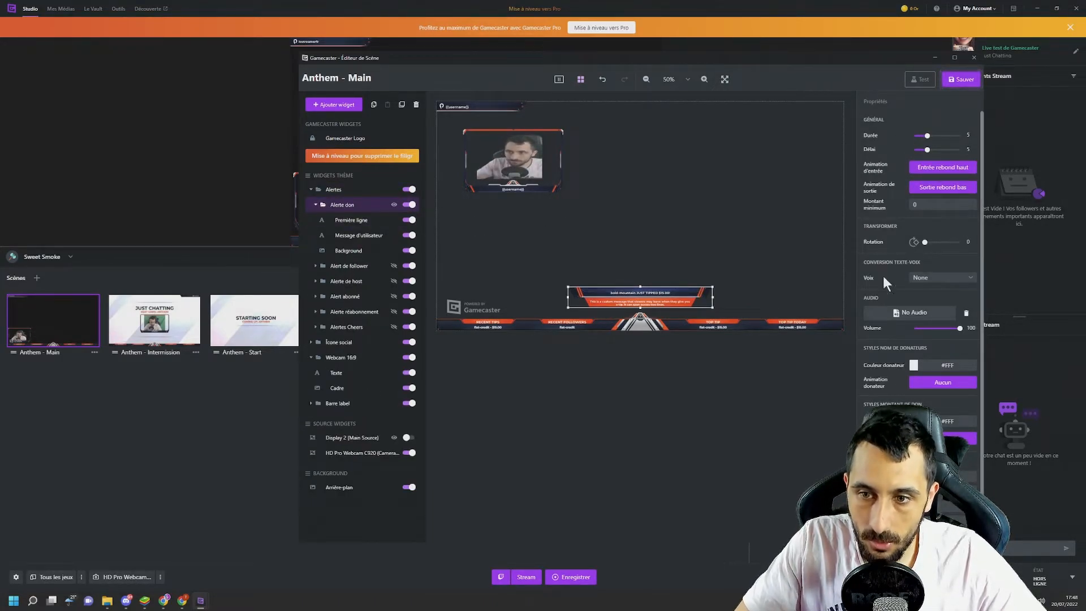
pyautogui.scroll(-1, 887, 323)
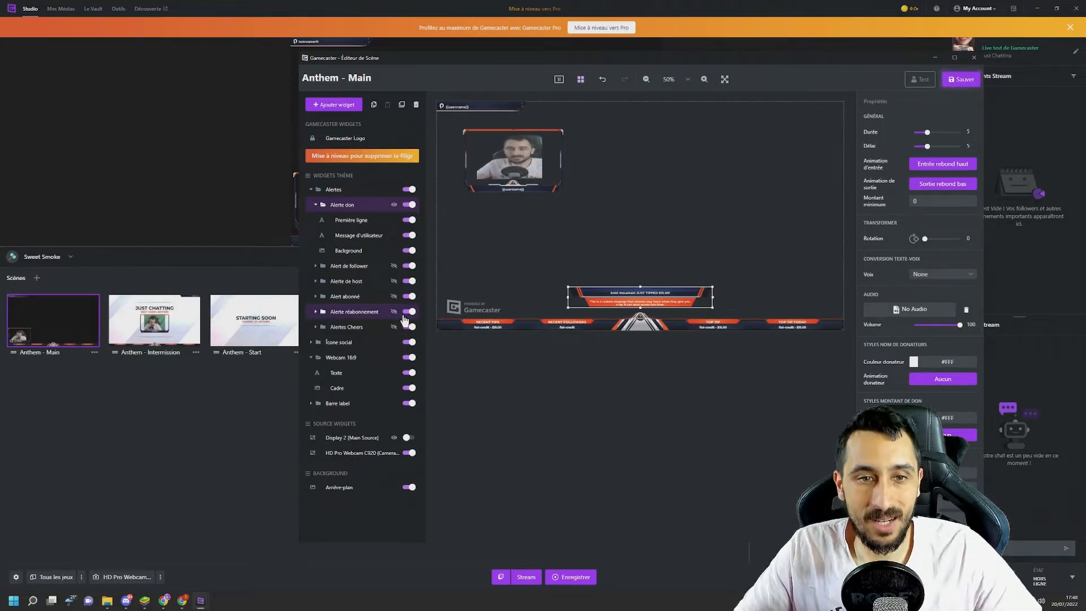
pyautogui.click(974, 58)
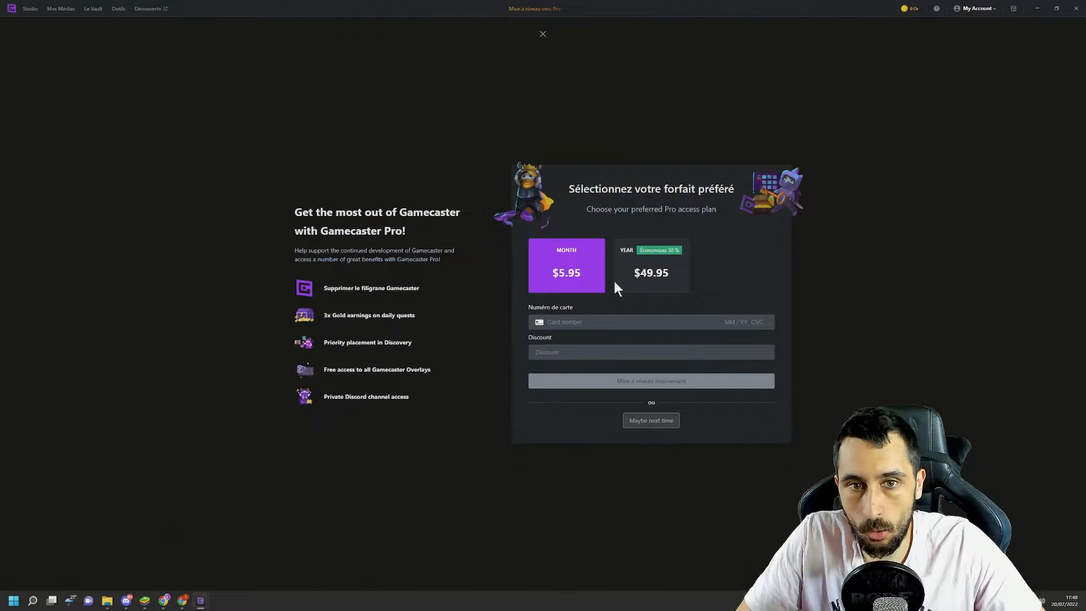
pyautogui.click(536, 38)
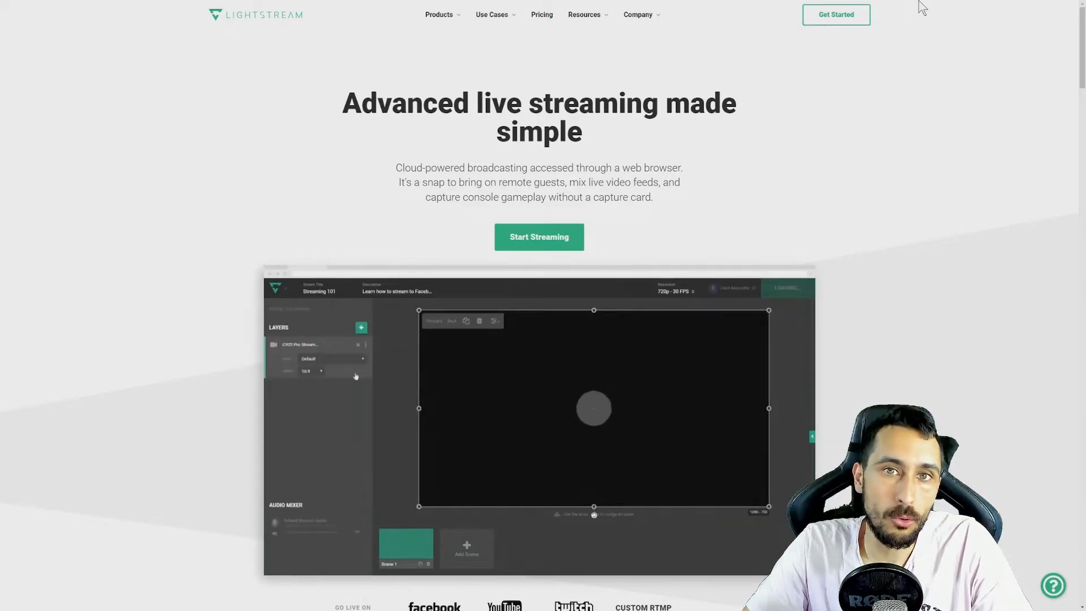
# - Look through the Lightstream home page and compare the Gamer and Creator plans with monthly billing
pyautogui.scroll(-20, 541, 24)
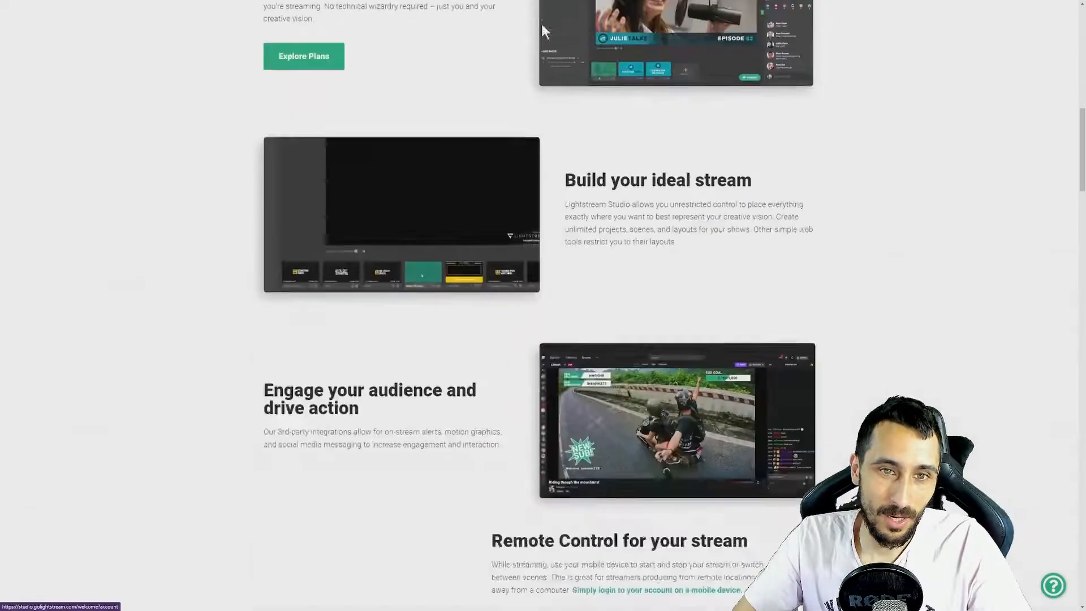
pyautogui.scroll(3, 509, 68)
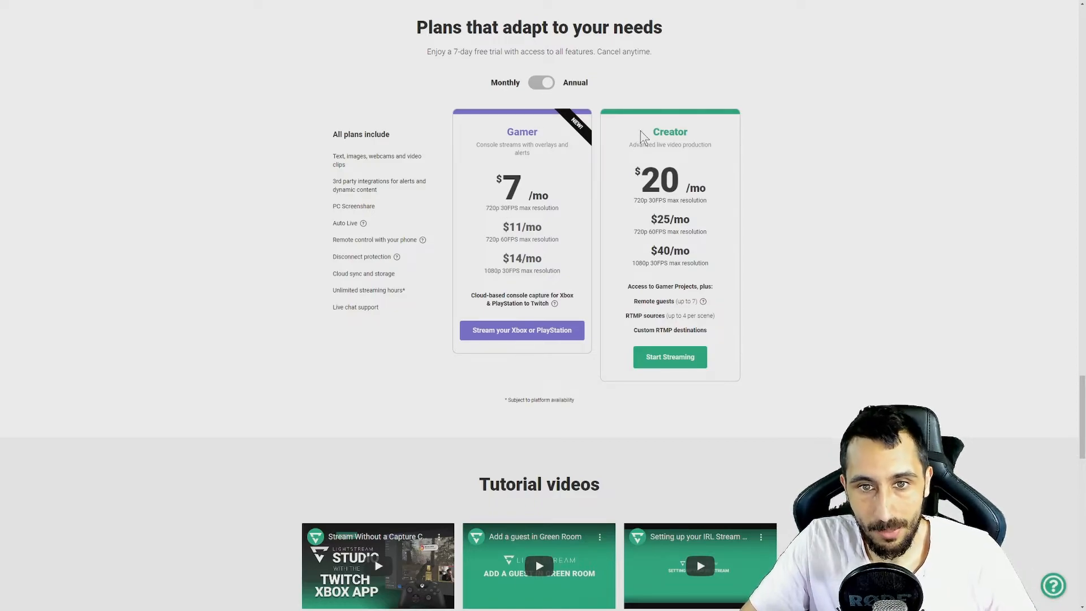
pyautogui.moveTo(643, 136); pyautogui.dragTo(723, 171)
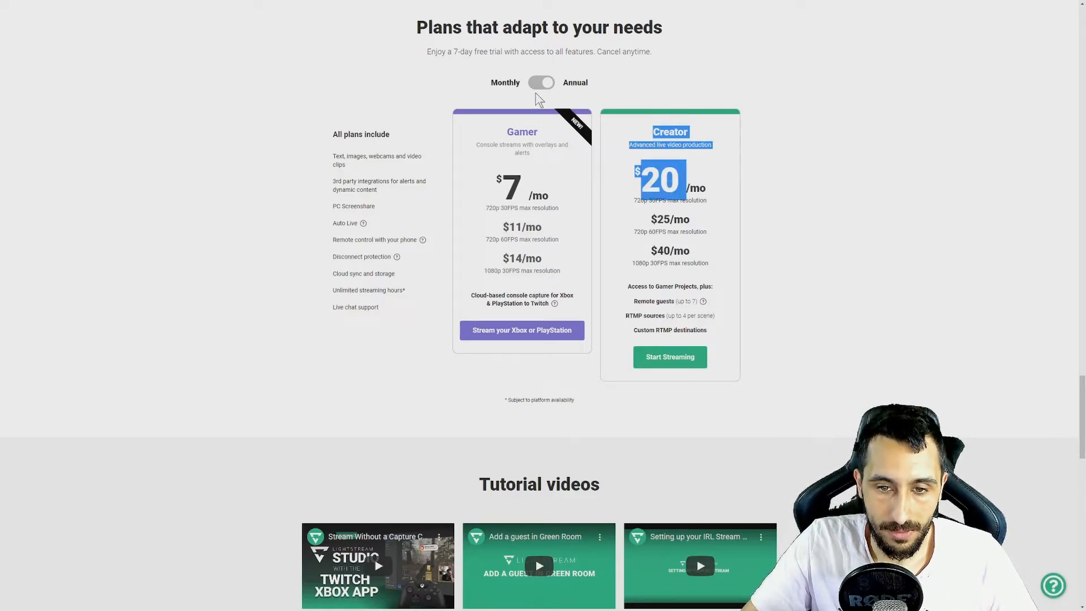
pyautogui.click(542, 99)
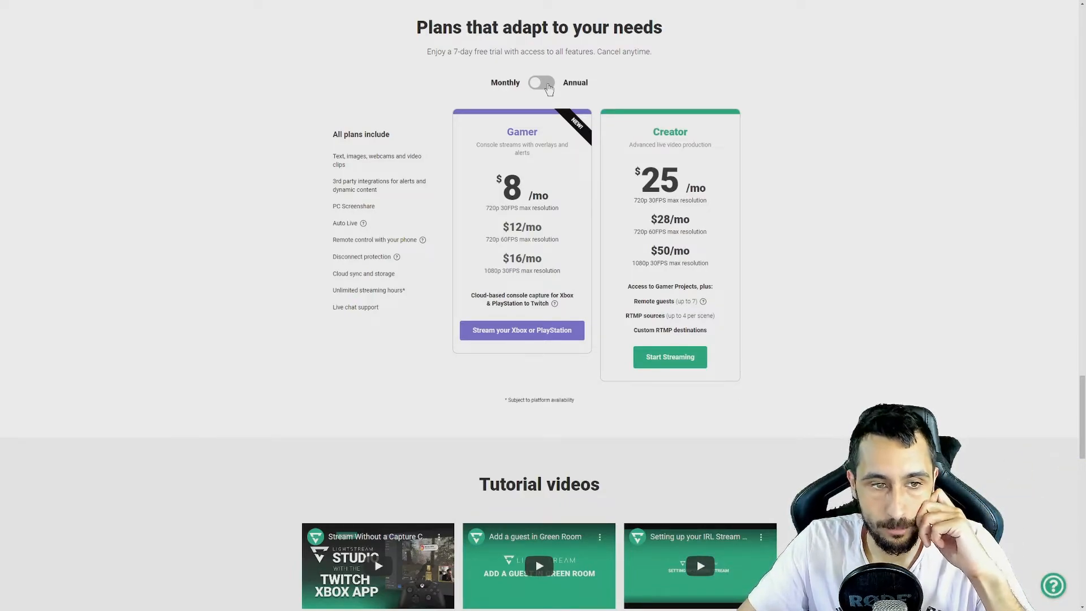
# - Return to the start of the Lightstream page, leave full-screen view and open Lightstream Studio
pyautogui.scroll(20, 583, 175)
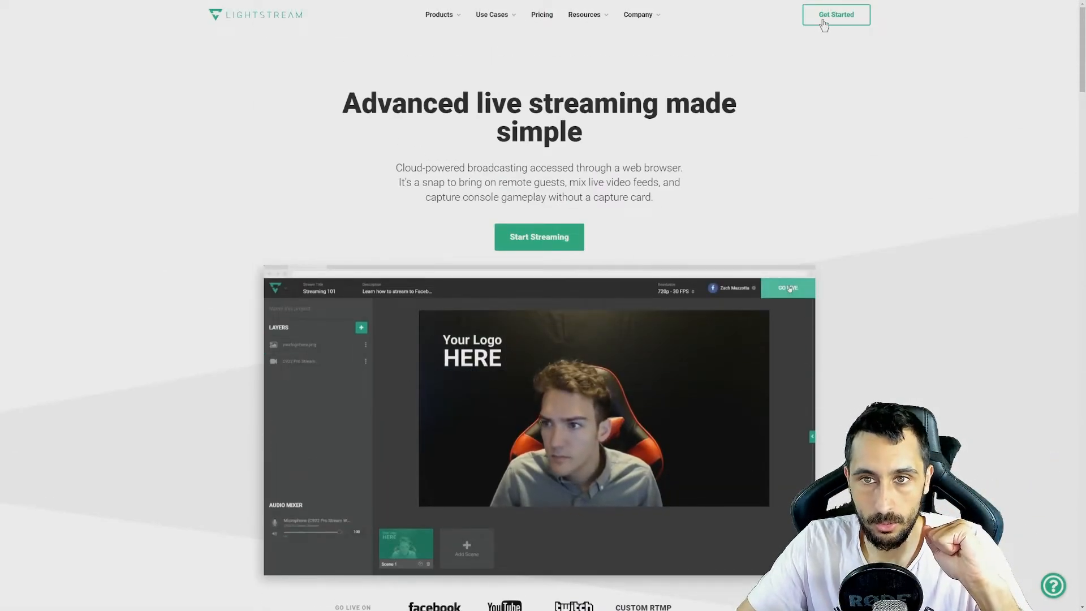
pyautogui.press('F11')
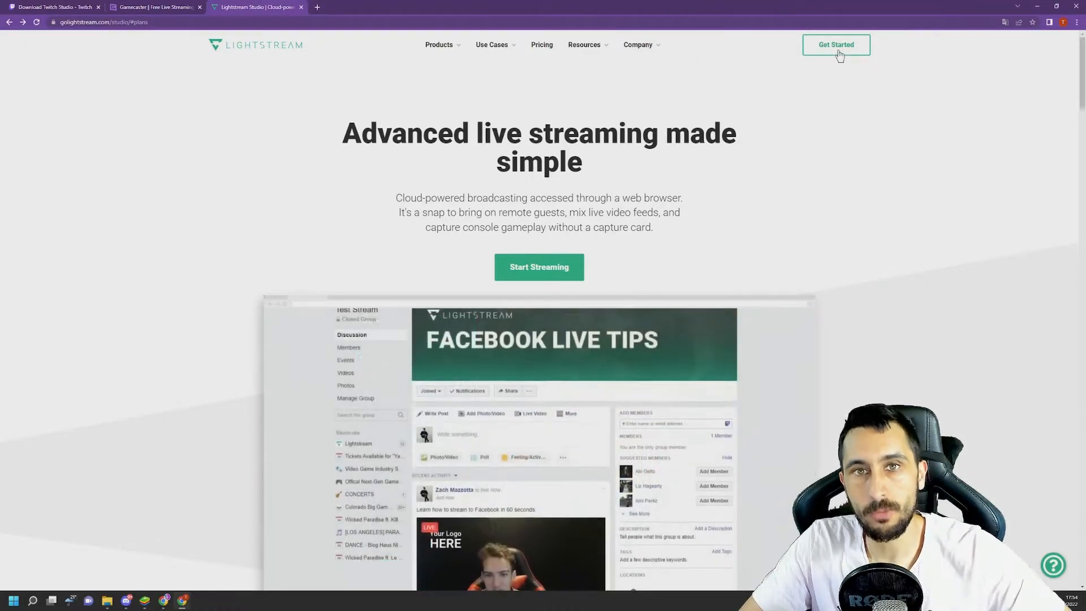
pyautogui.click(837, 46)
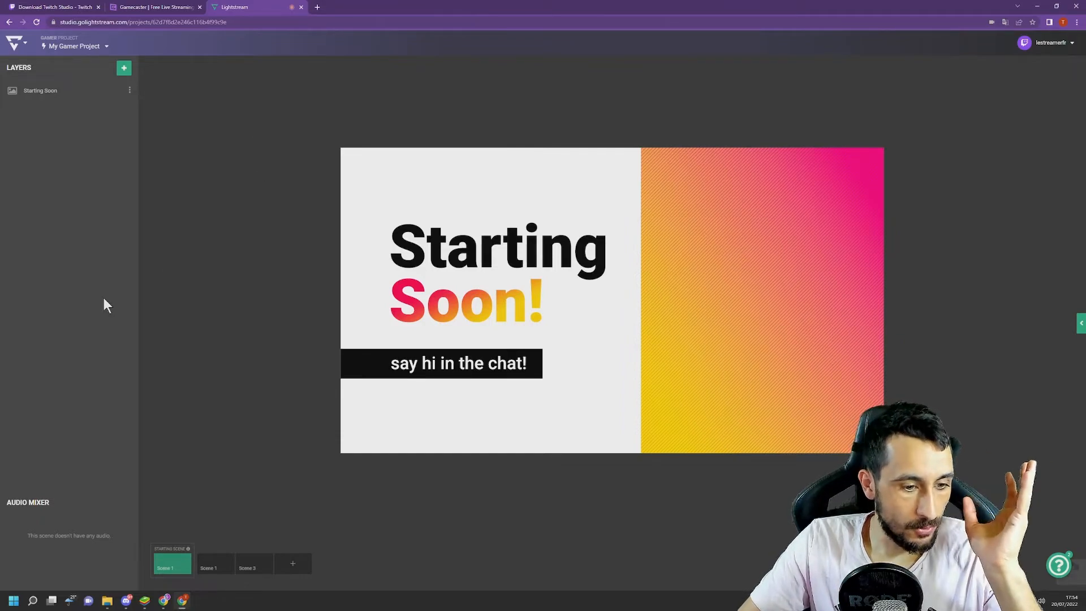
# - Browse the ready-made overlays in Lightstream's image library for the Starting Soon scene without adding one
pyautogui.click(124, 68)
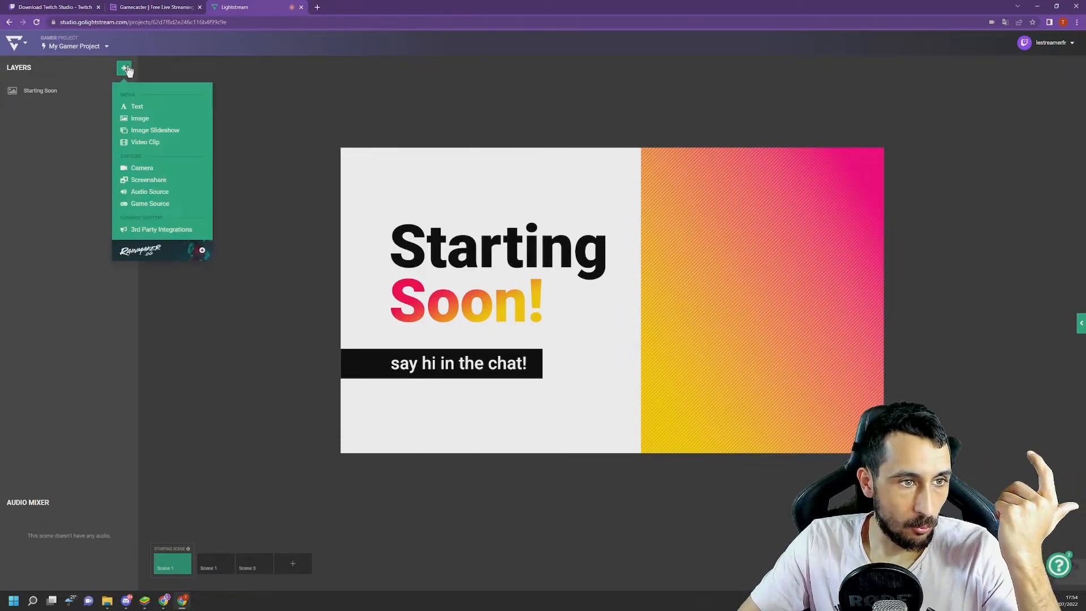
pyautogui.click(140, 118)
pyautogui.scroll(-3, 51, 297)
pyautogui.scroll(-4, 51, 297)
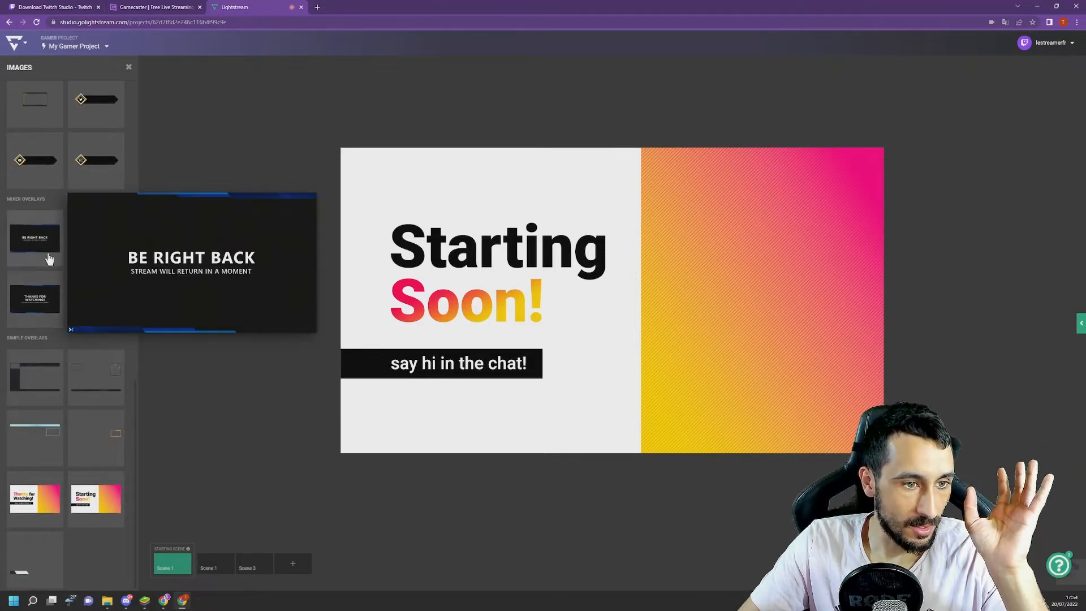
pyautogui.moveTo(102, 224)
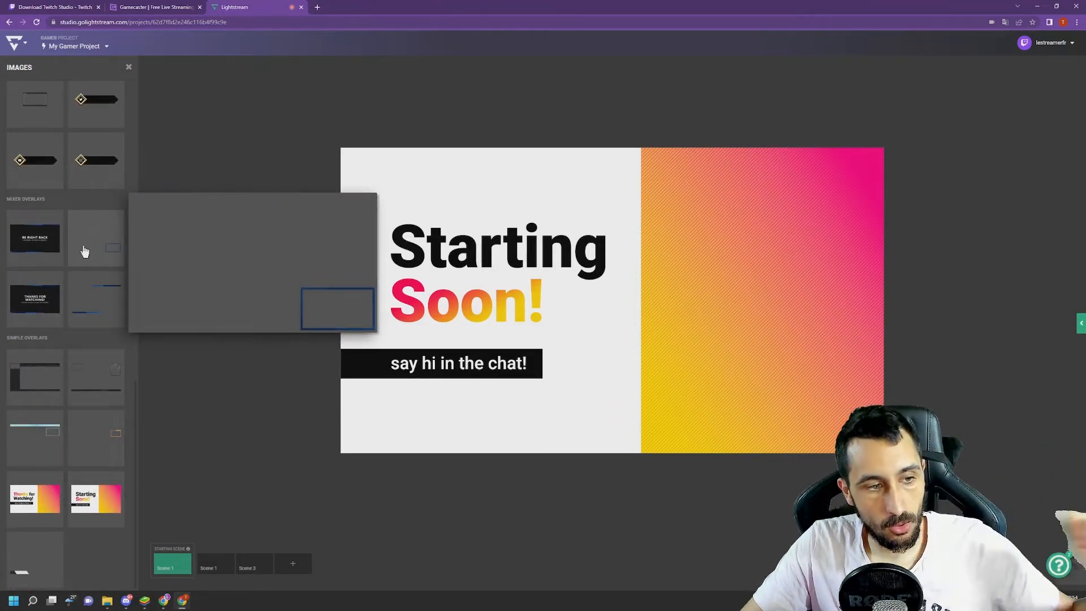
pyautogui.scroll(4, 73, 266)
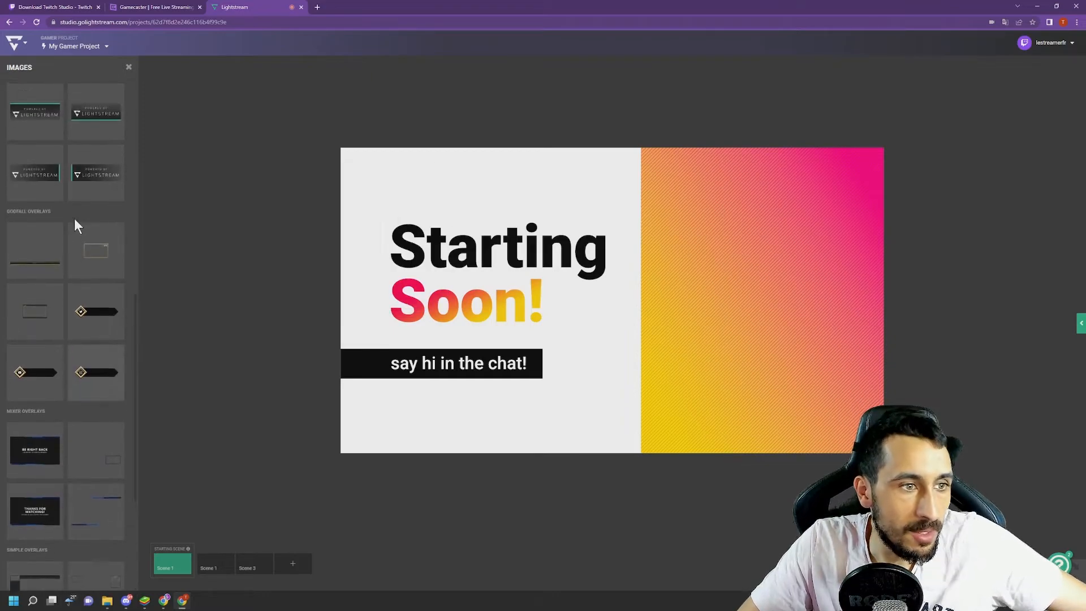
pyautogui.scroll(3, 73, 221)
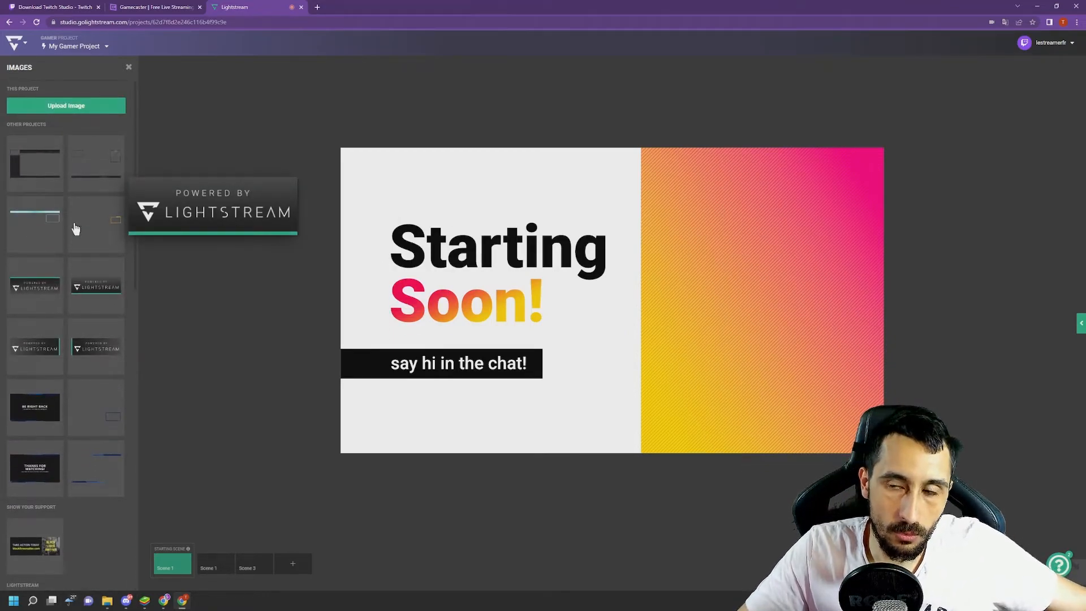
pyautogui.scroll(-2, 96, 300)
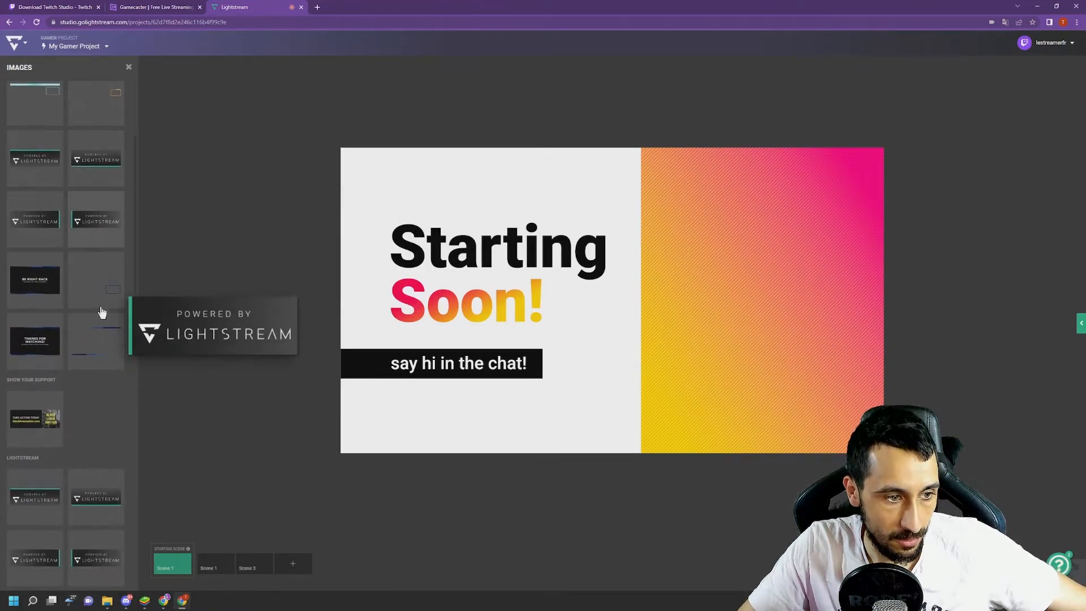
pyautogui.scroll(2, 122, 334)
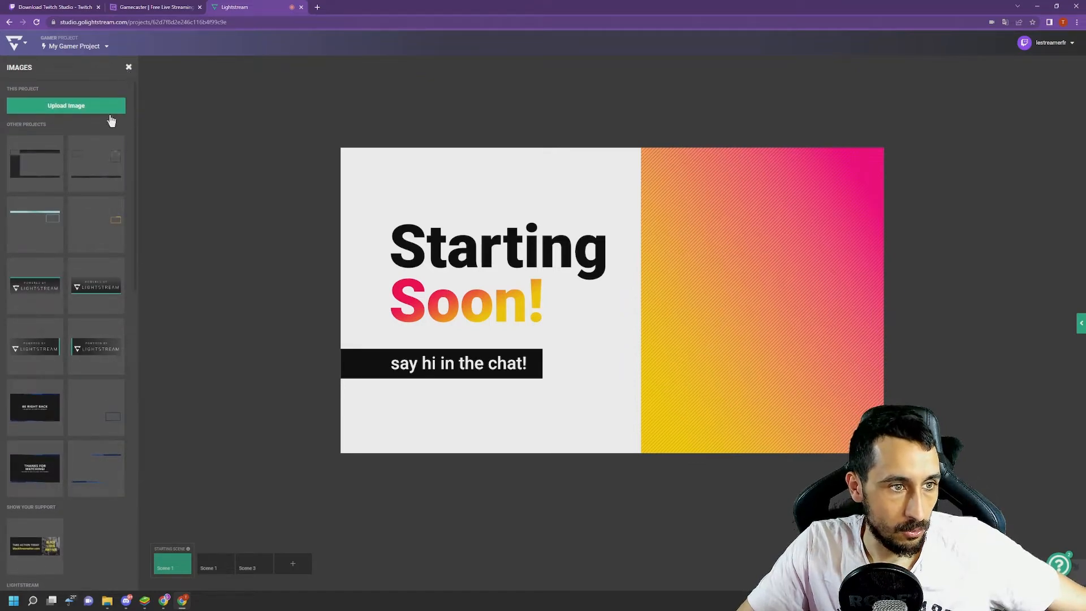
pyautogui.click(128, 68)
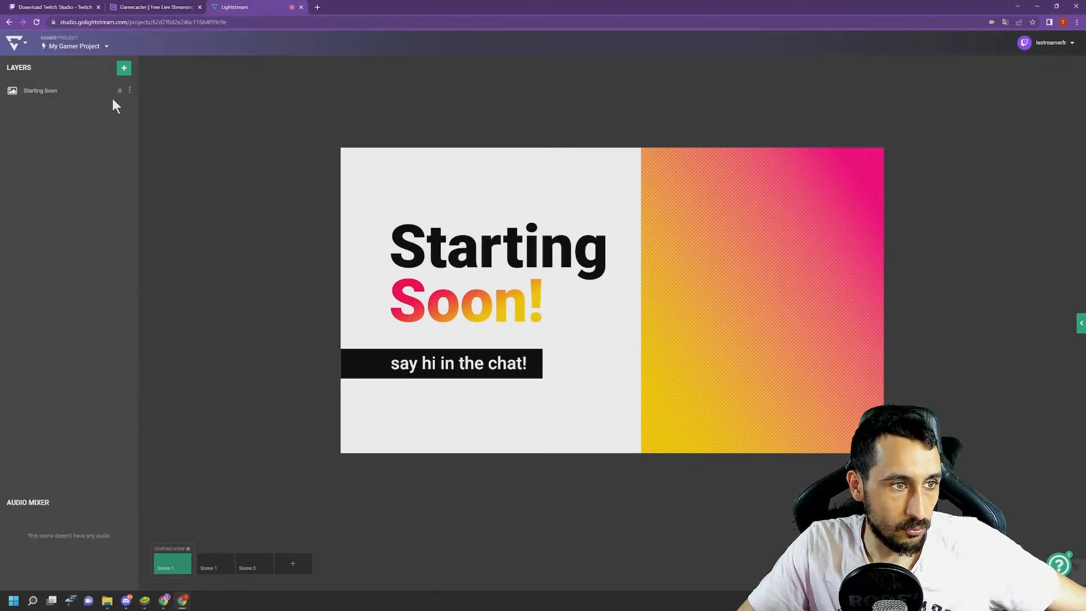
# - Open the second scene of My Gamer Project and add a text layer above its overlay
pyautogui.click(217, 555)
pyautogui.click(394, 180)
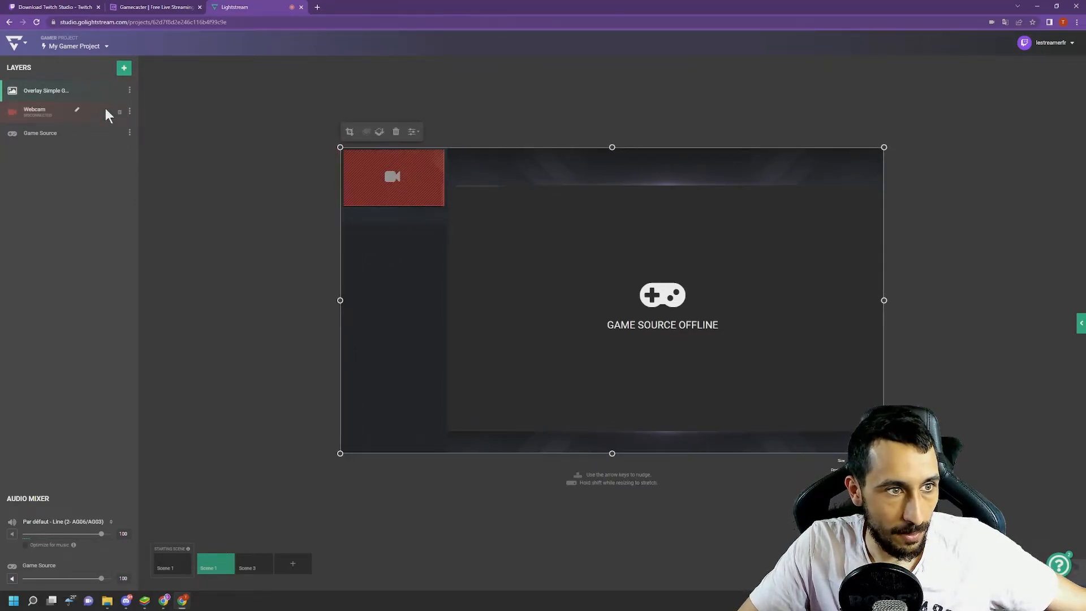
pyautogui.click(124, 69)
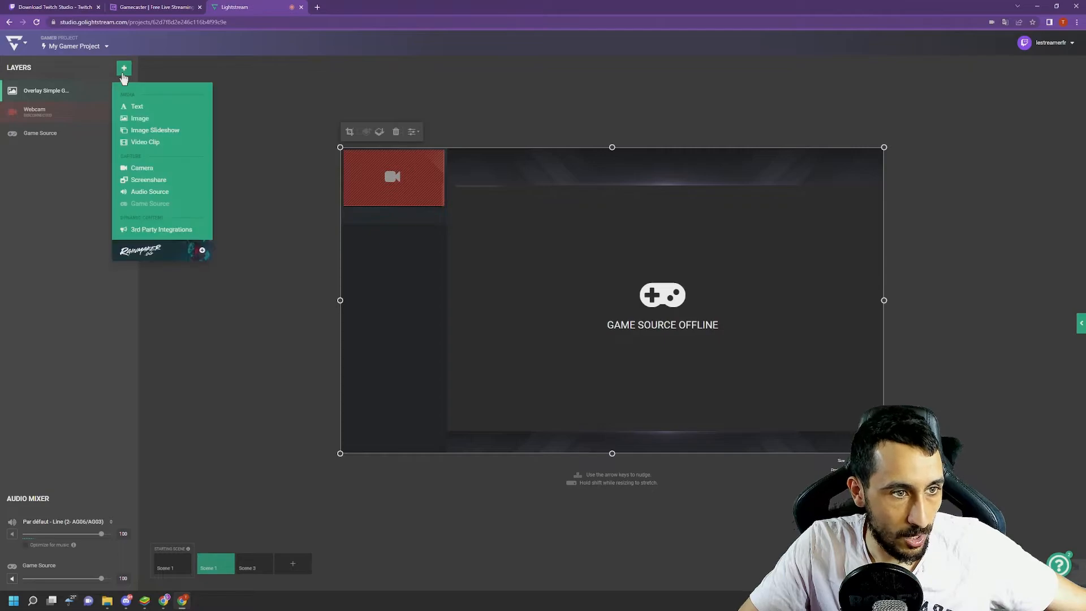
pyautogui.click(152, 108)
# - Upload the Canva thumbnail image into the scene and move the text layer to about X 318, Y 11
pyautogui.click(129, 69)
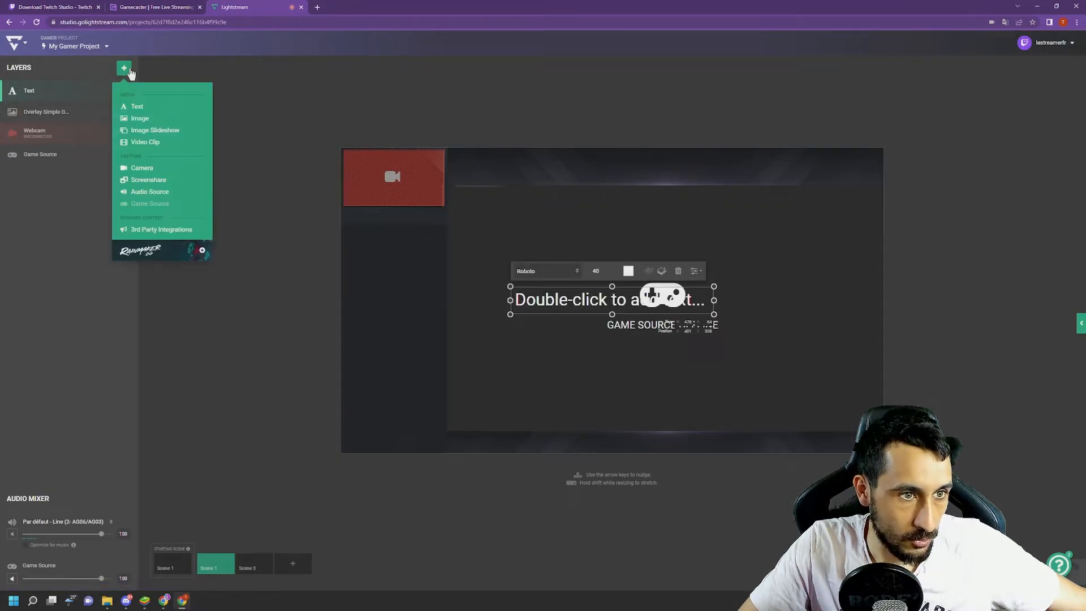
pyautogui.click(149, 123)
pyautogui.scroll(-5, 88, 310)
pyautogui.scroll(10, 85, 314)
pyautogui.click(83, 106)
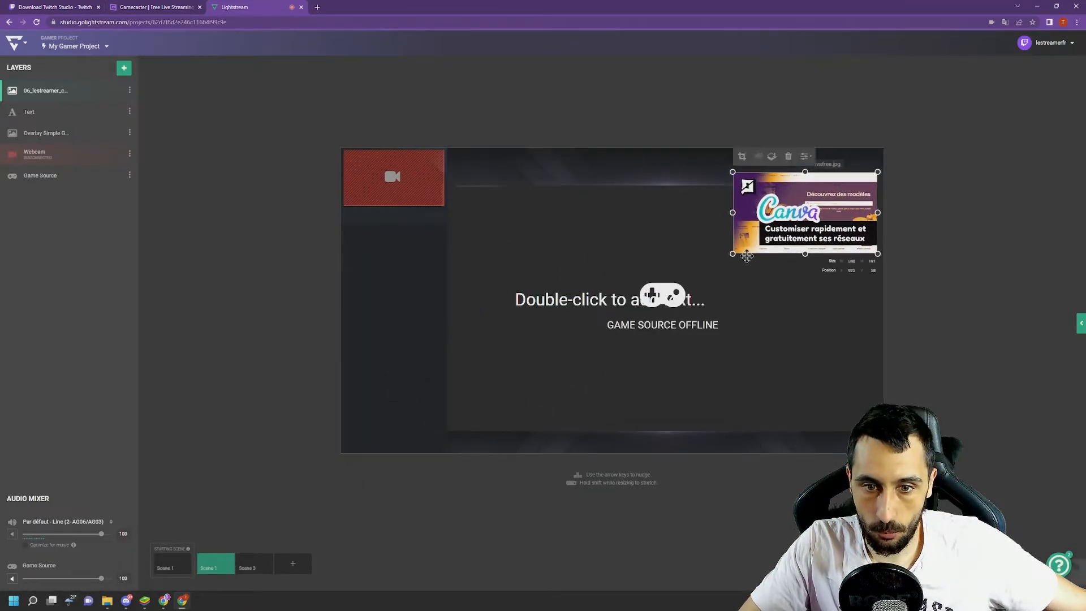
pyautogui.click(607, 306)
pyautogui.moveTo(607, 305); pyautogui.dragTo(579, 170)
# - Look at the screens available for a screenshare layer and cancel the sharing request
pyautogui.click(124, 68)
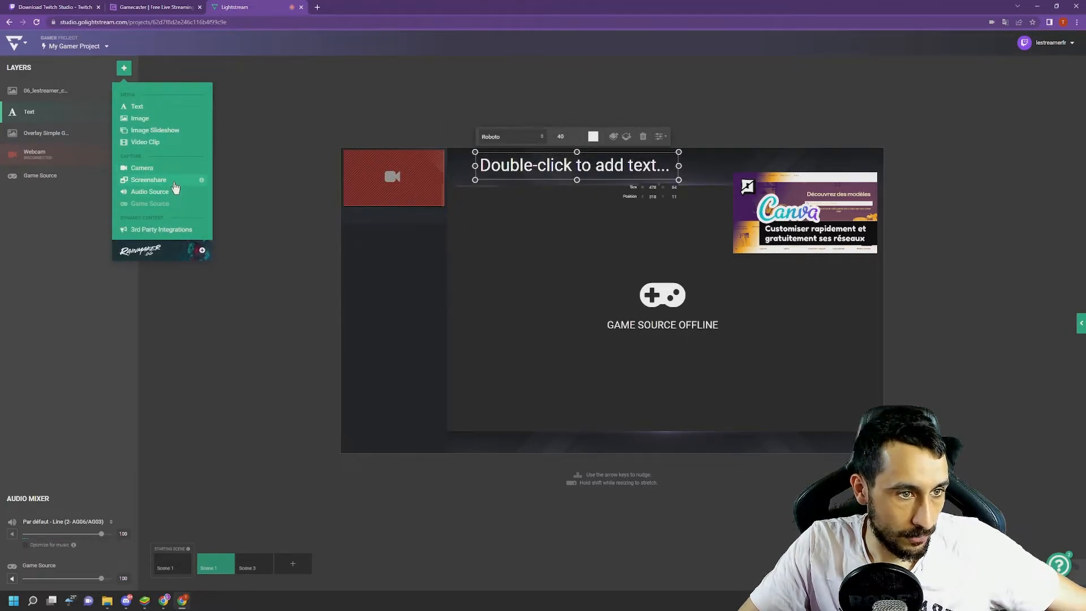
pyautogui.click(148, 180)
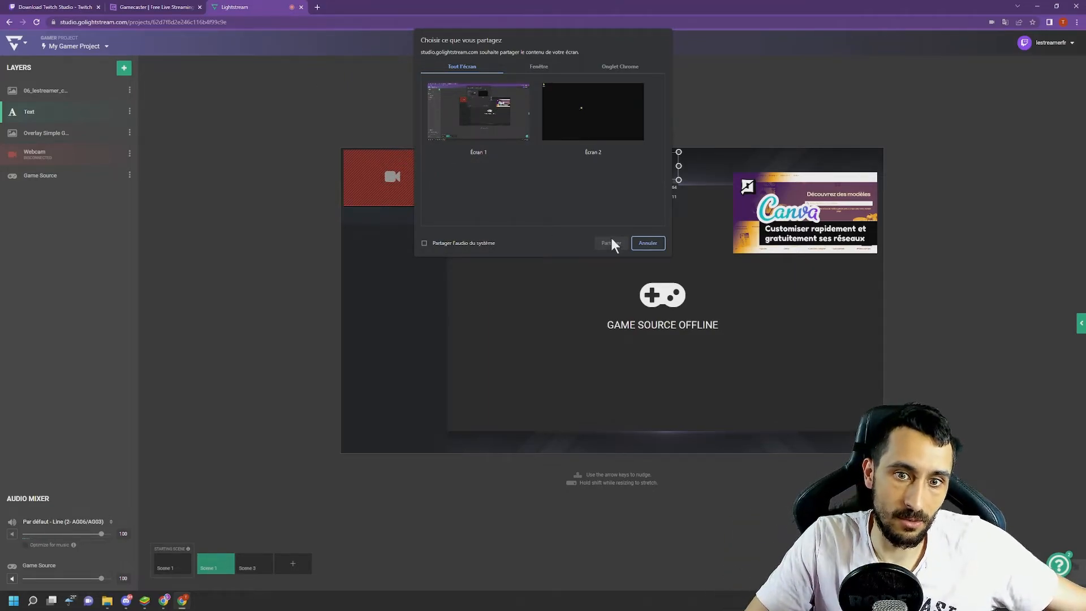
pyautogui.click(589, 126)
pyautogui.click(519, 129)
pyautogui.click(646, 243)
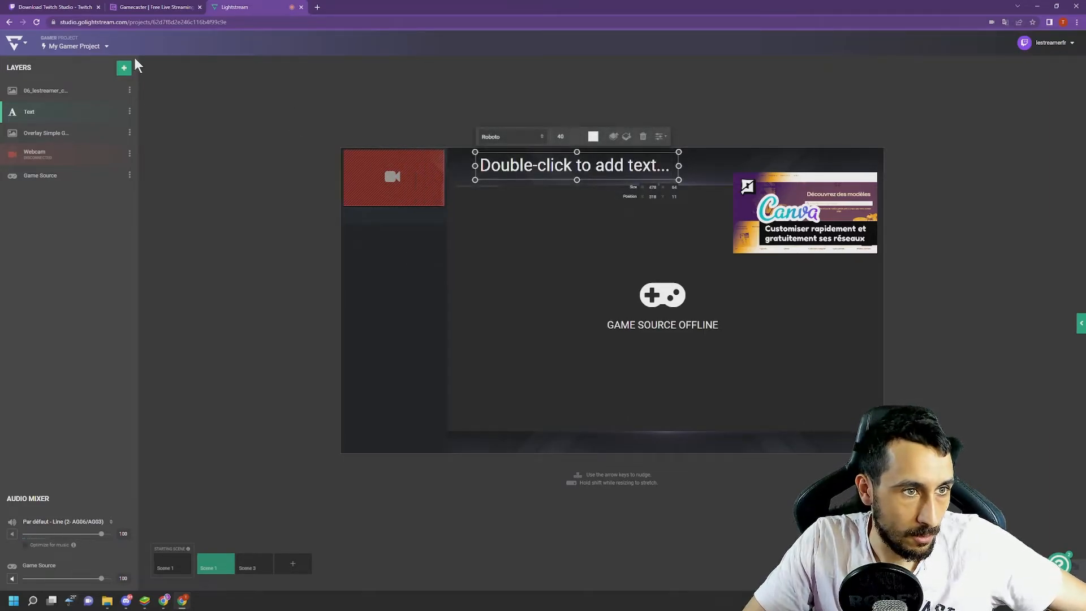
# - Look through the 3rd party integrations available for the scene and close their list
pyautogui.click(123, 68)
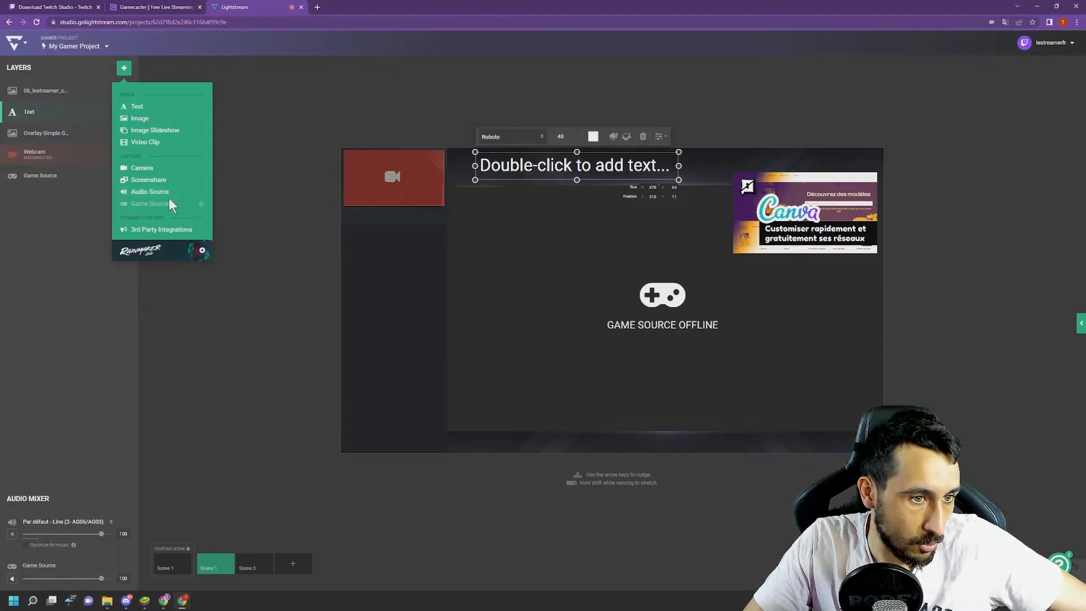
pyautogui.click(184, 229)
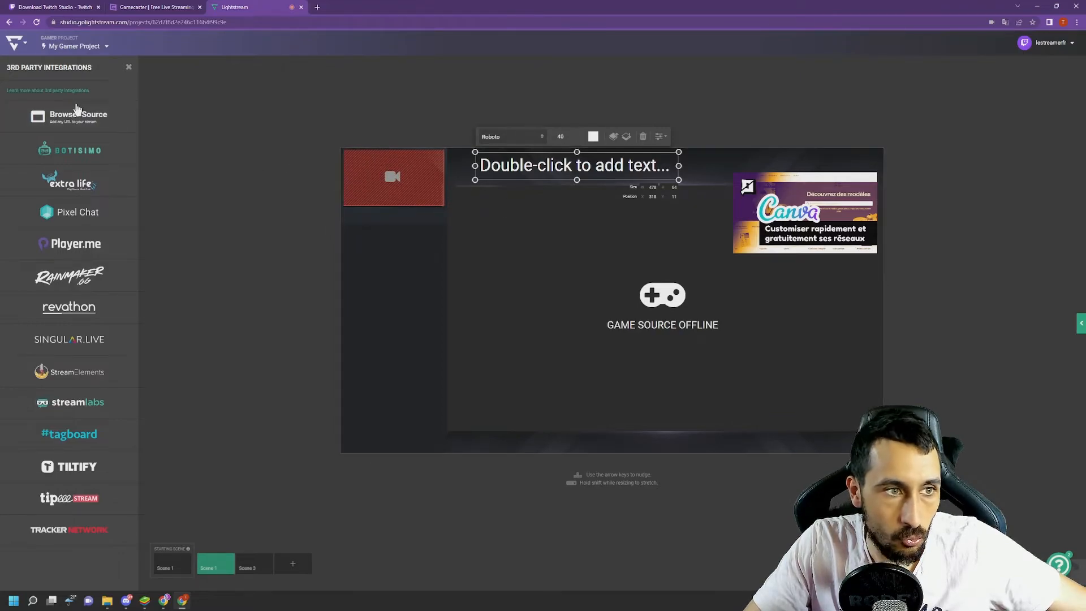
pyautogui.click(128, 67)
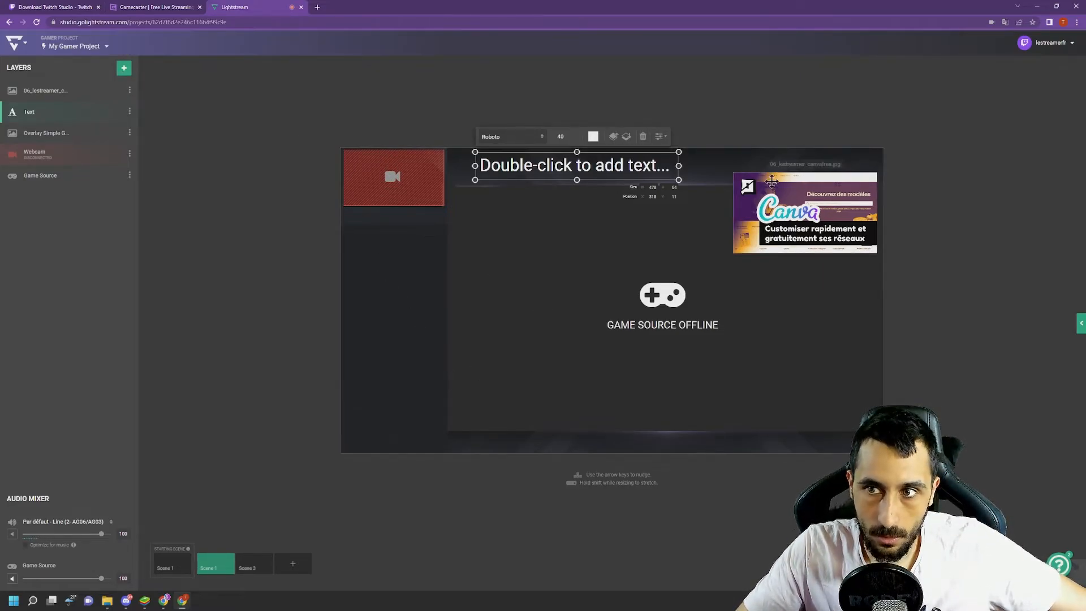
# - Look at the streaming destination settings for the connected Twitch account
pyautogui.click(25, 45)
pyautogui.click(118, 254)
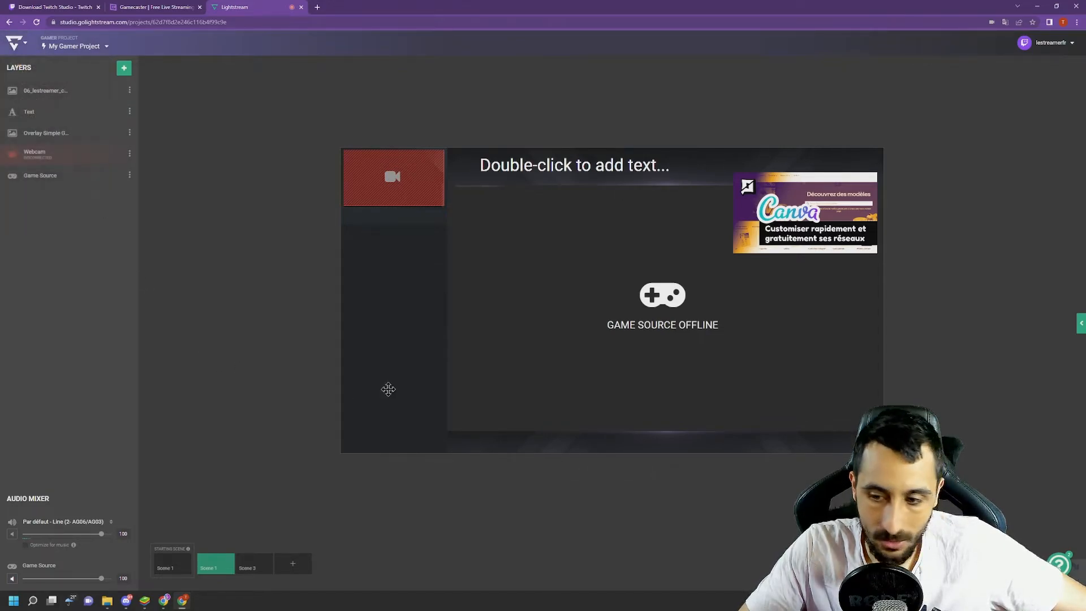
pyautogui.click(1063, 45)
pyautogui.doubleClick(1051, 43)
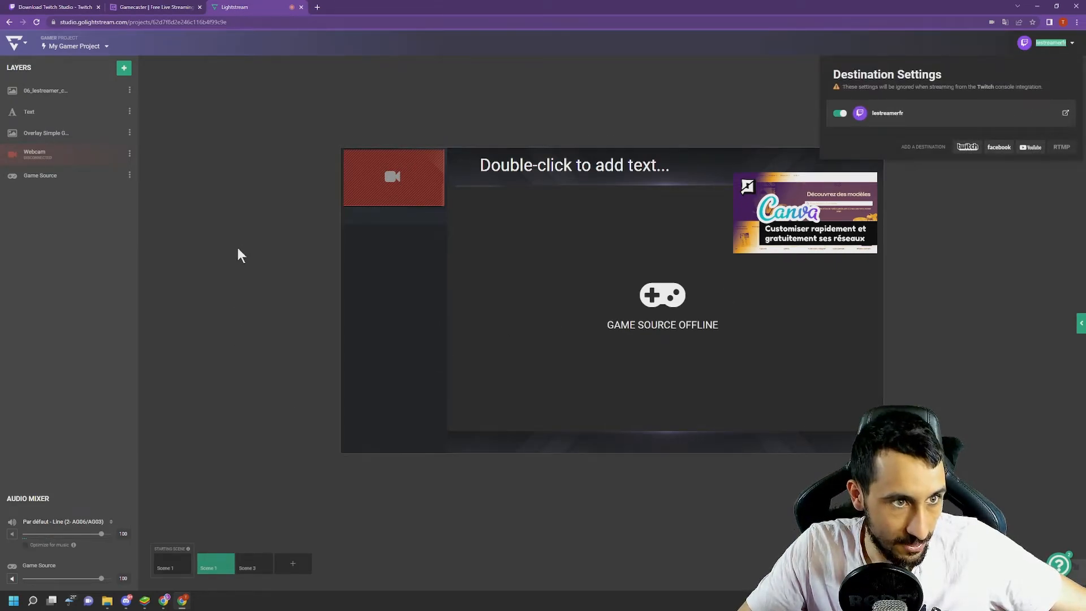
# - Choose 720p - 30 FPS as the resolution of My Gamer Project and close the project settings
pyautogui.click(74, 46)
pyautogui.click(155, 141)
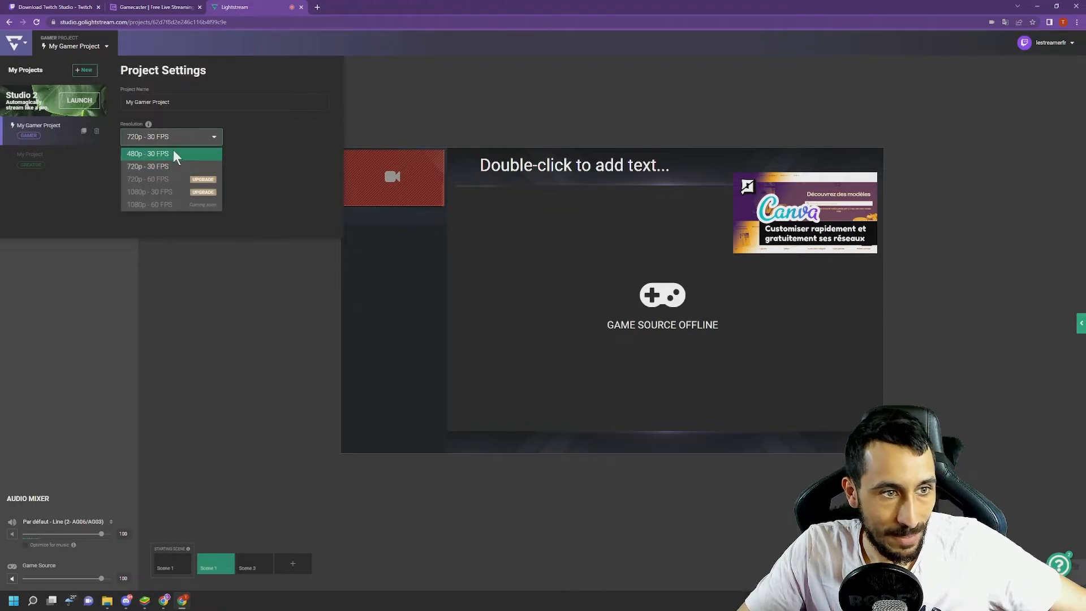
pyautogui.click(146, 165)
pyautogui.click(184, 284)
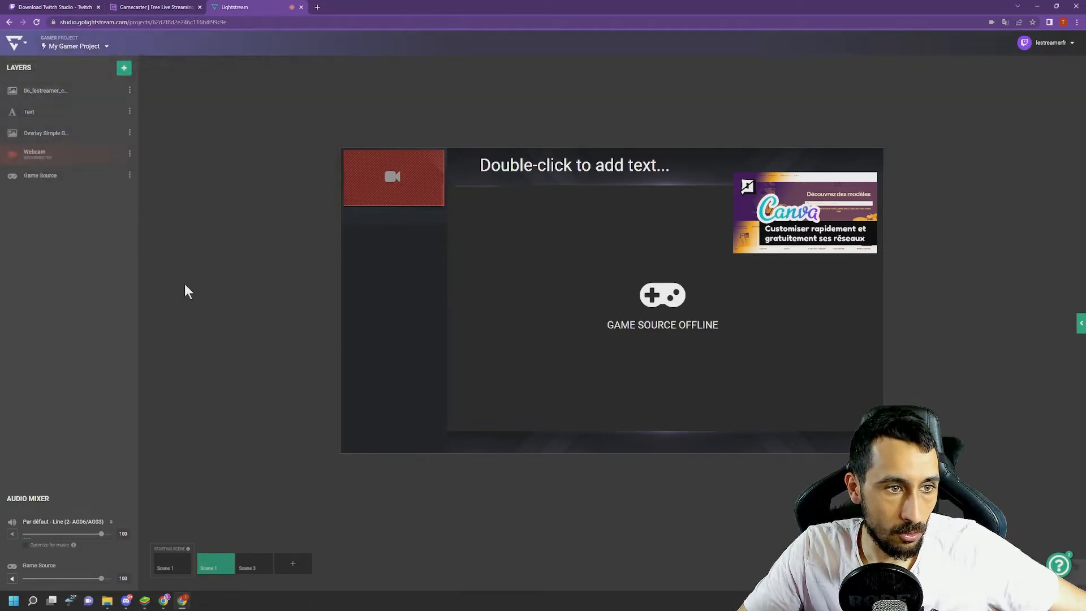
# - Turn off Auto Live Project for My Gamer Project and look through its resolution options
pyautogui.click(70, 47)
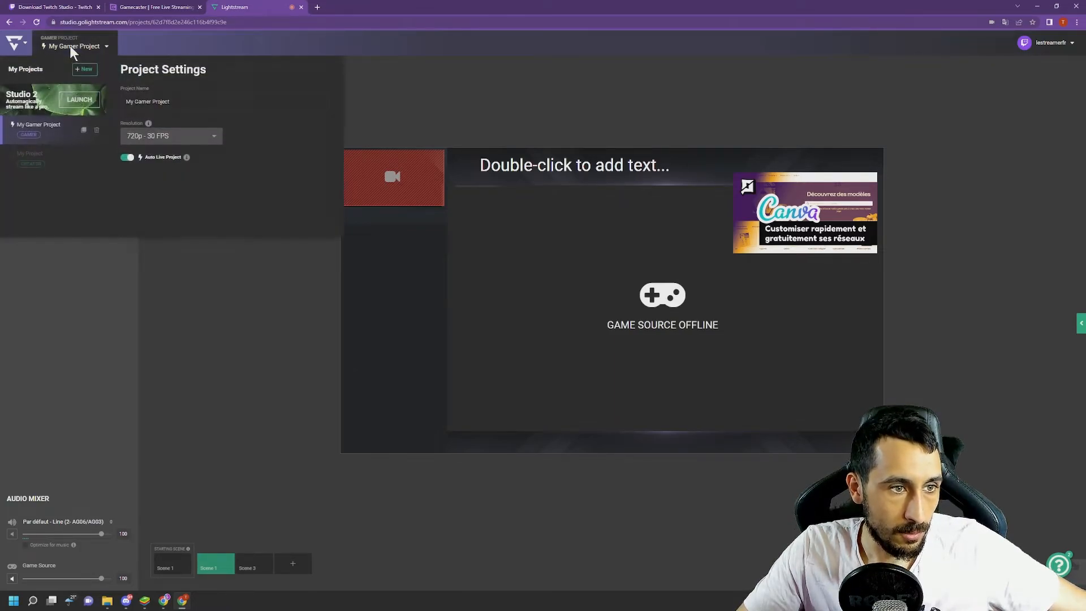
pyautogui.click(145, 136)
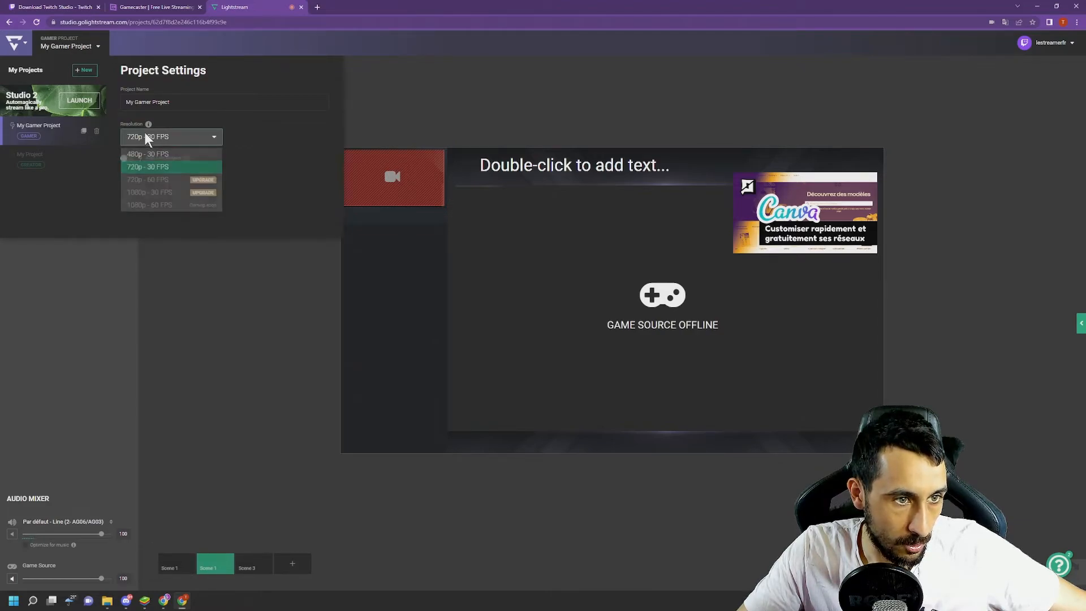
pyautogui.click(254, 103)
pyautogui.click(429, 160)
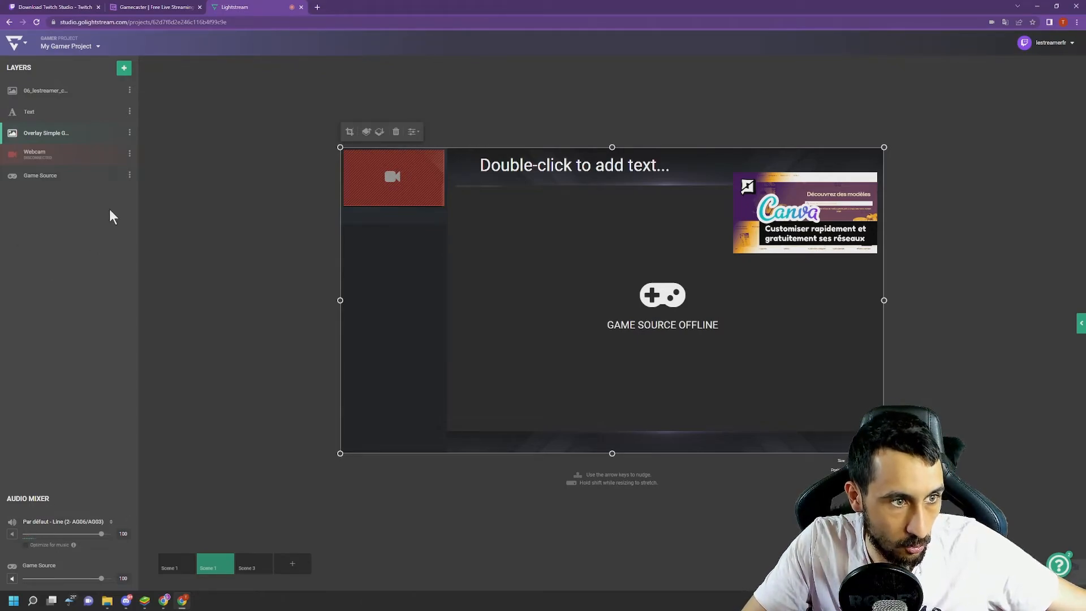
# - Look over the media, capture and dynamic content layer types available for the scene without adding one
pyautogui.click(121, 68)
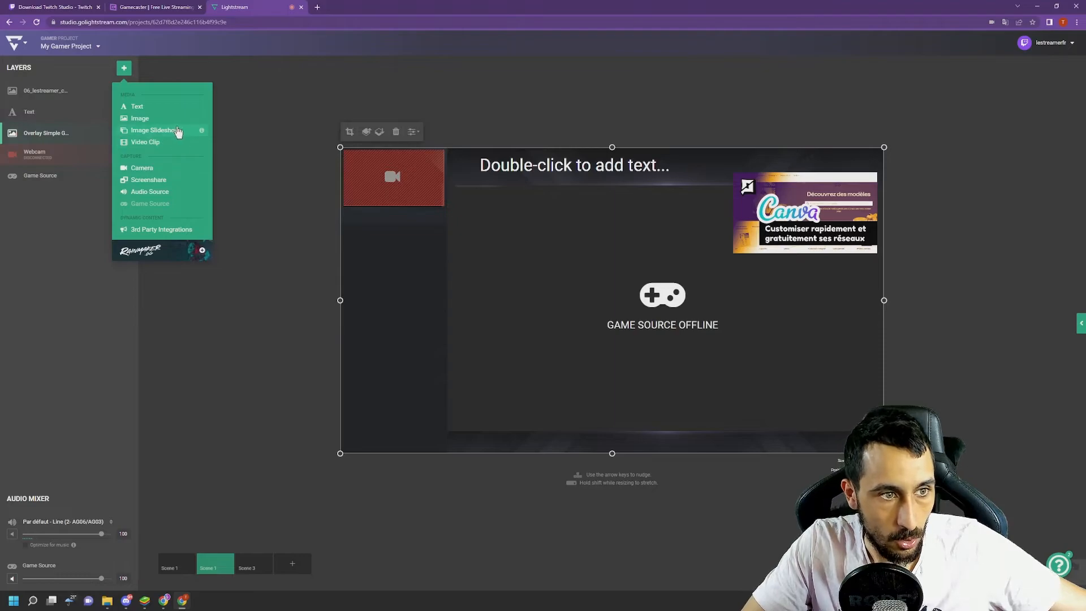
pyautogui.click(277, 97)
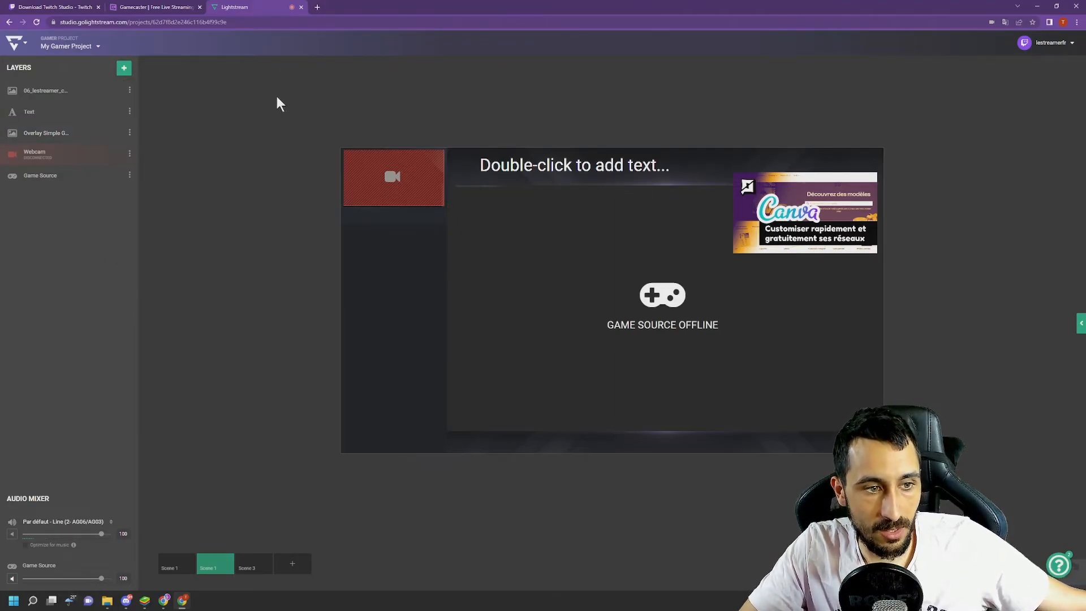